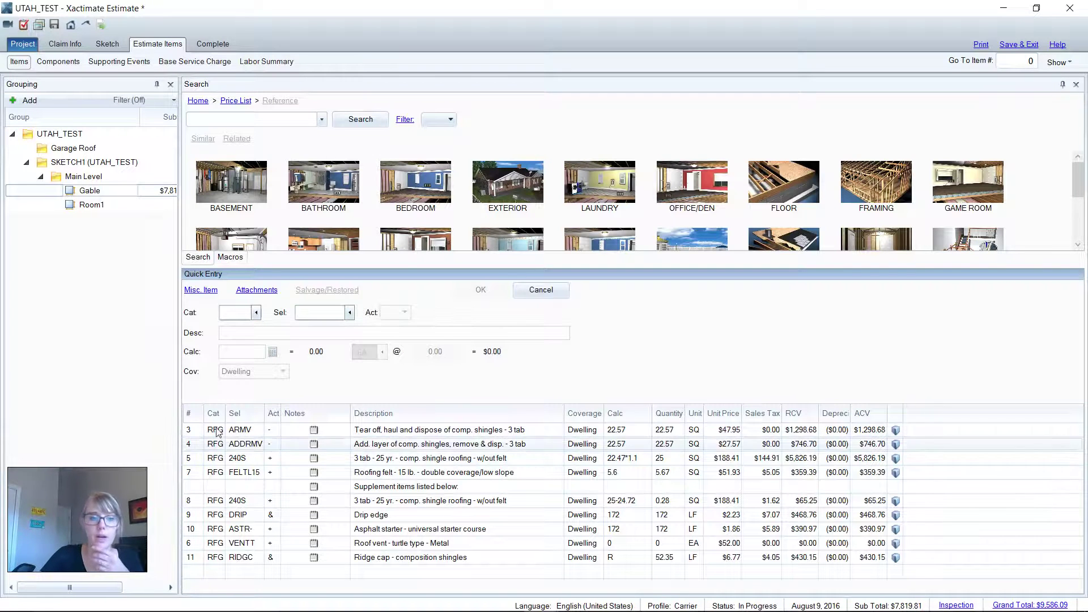
Preview the Final Draft estimate report and scroll through its pages
left_click(207, 445)
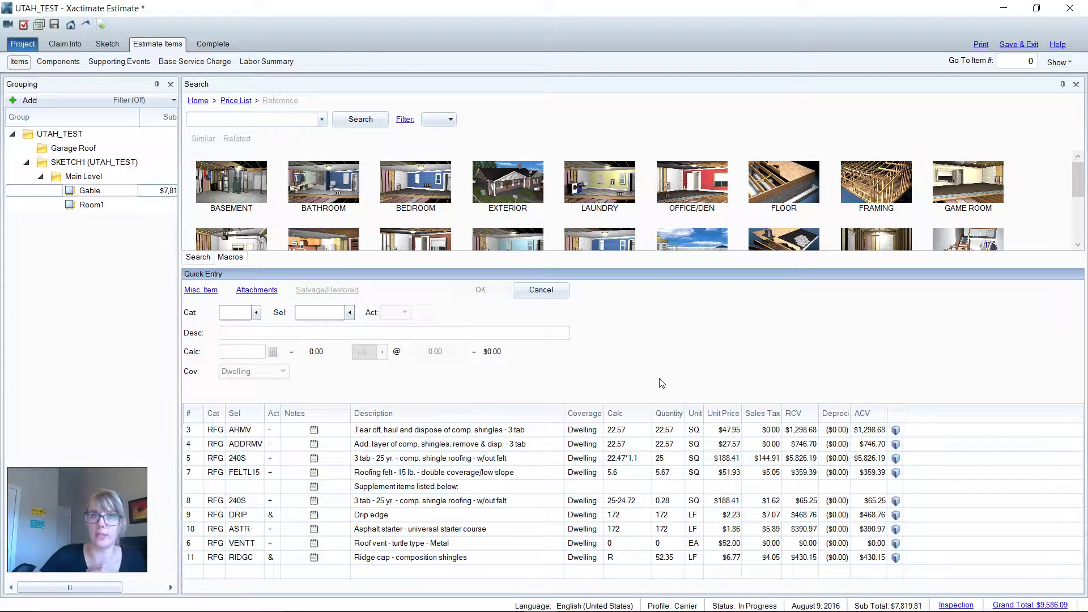
left_click(978, 46)
left_click(381, 472)
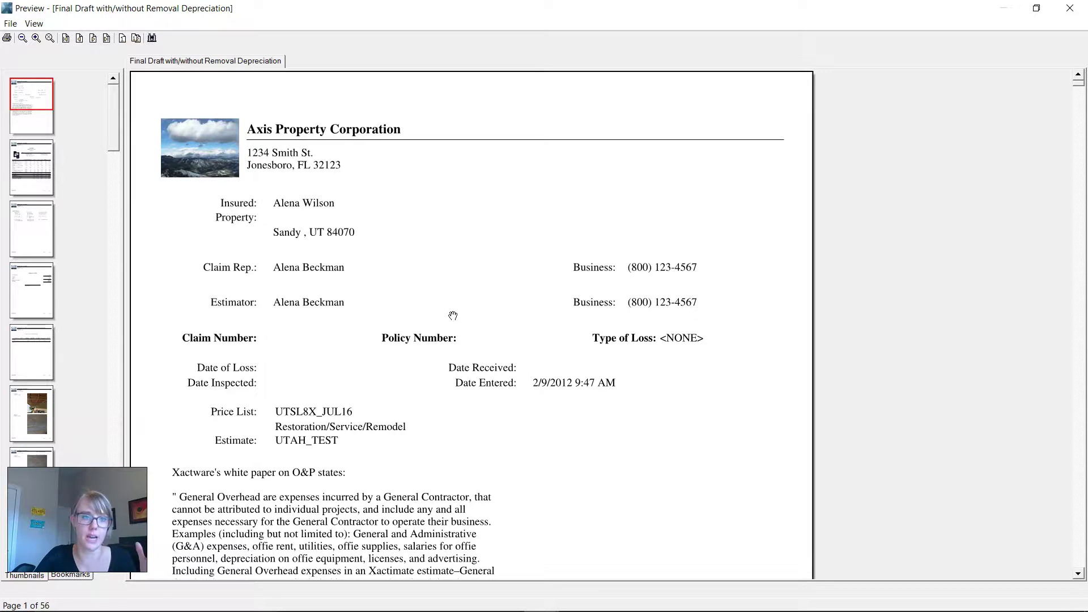
scroll(389, 323, "down", 10)
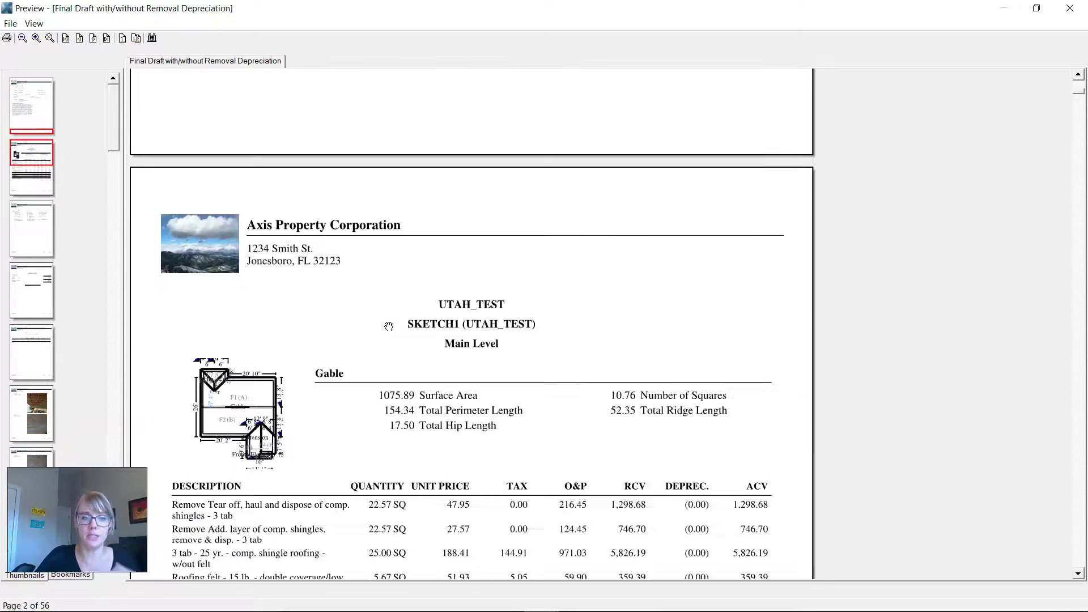
scroll(388, 327, "down", 6)
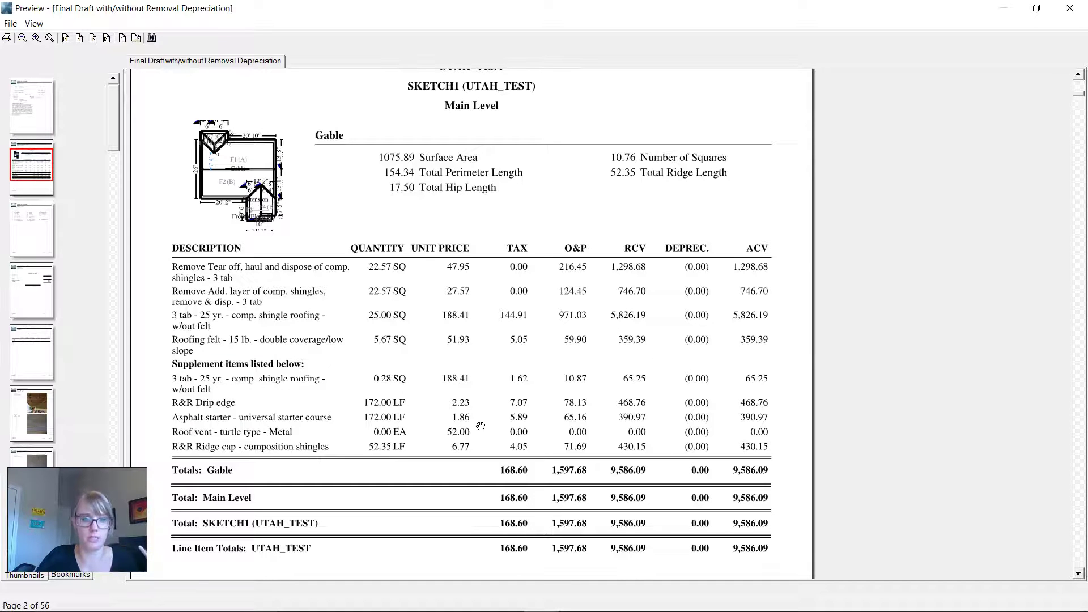
scroll(558, 299, "down", 10)
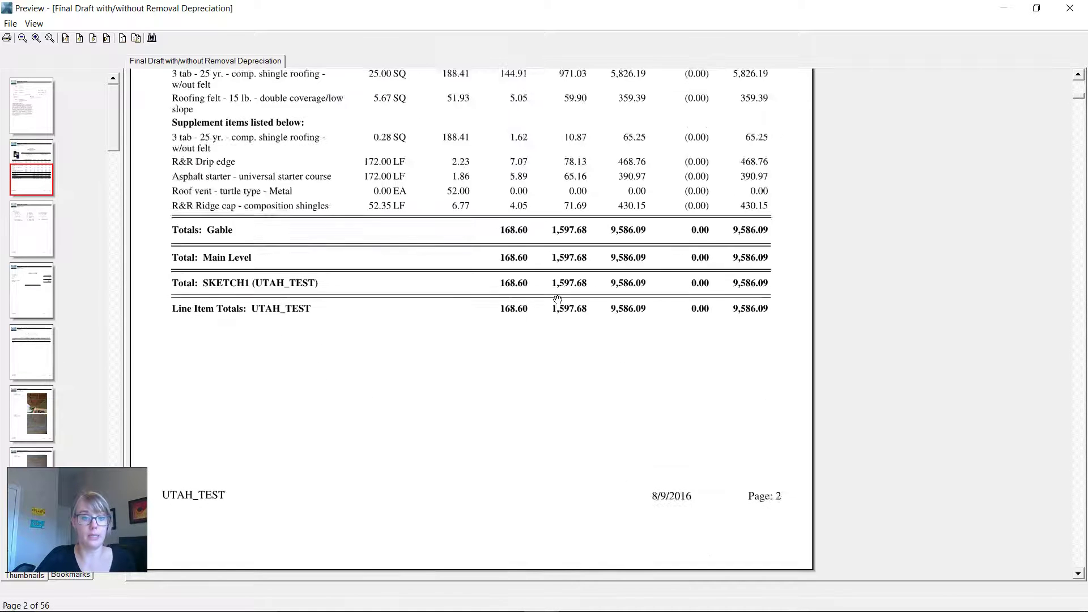
scroll(557, 299, "down", 20)
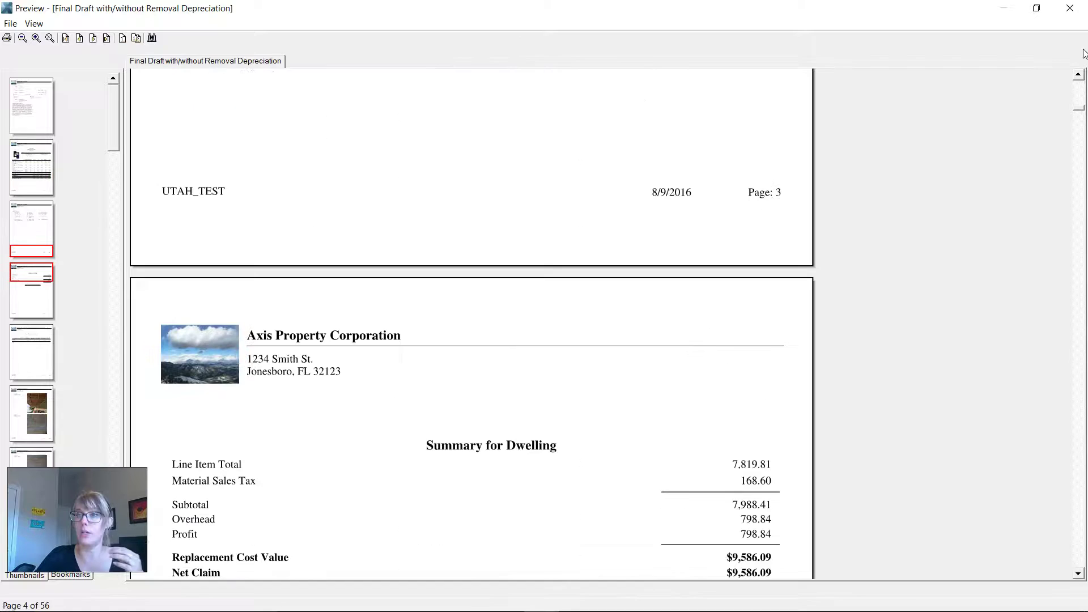
Close the report and load line 6, the RFG VENTT turtle-type roof vent, into Quick Entry
left_click(1067, 11)
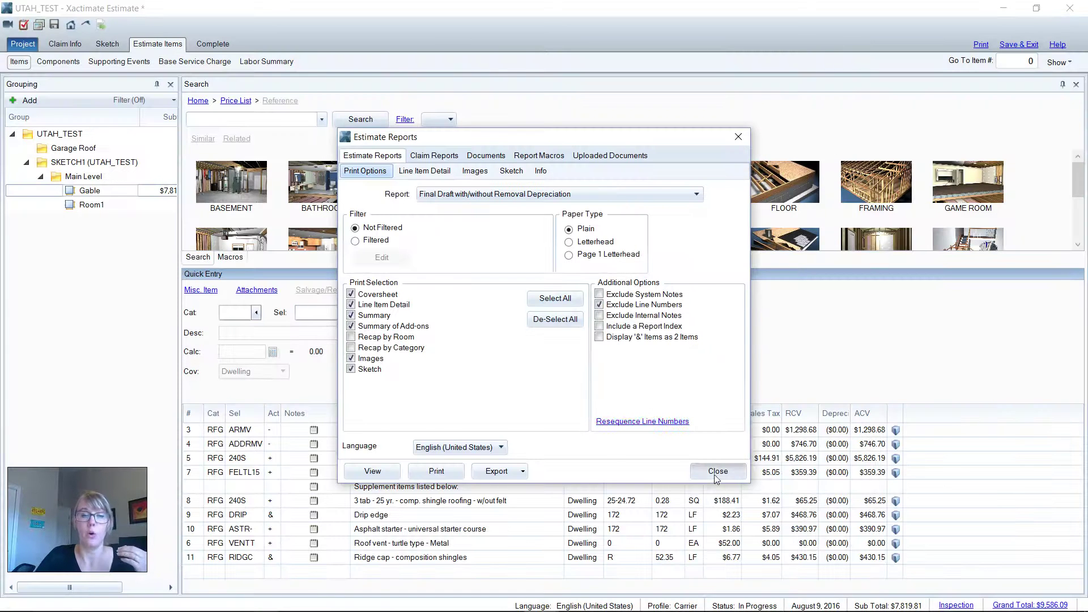
left_click(718, 471)
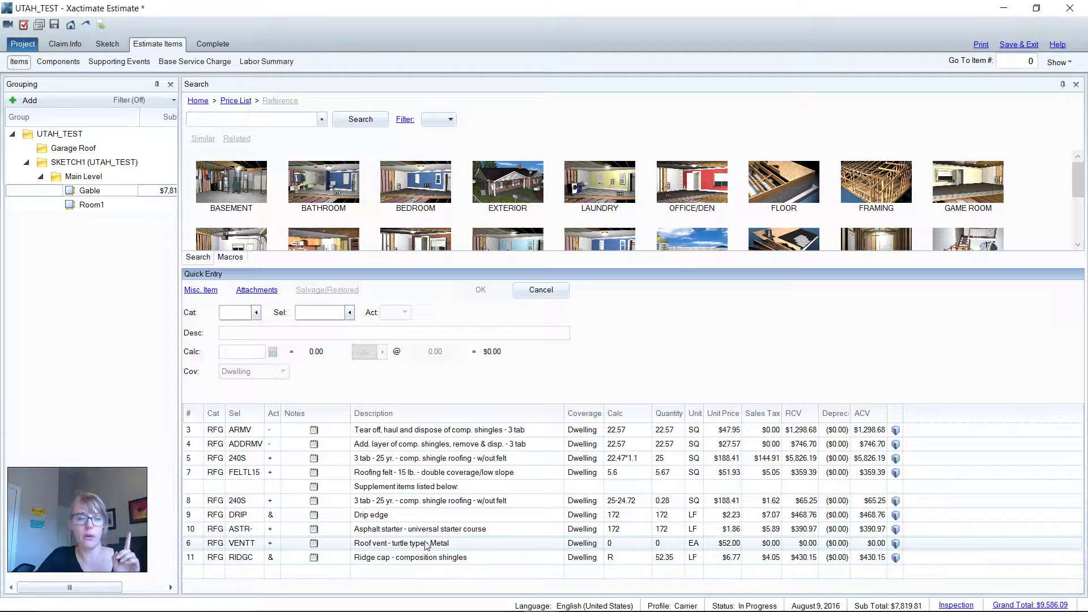
left_click(203, 545)
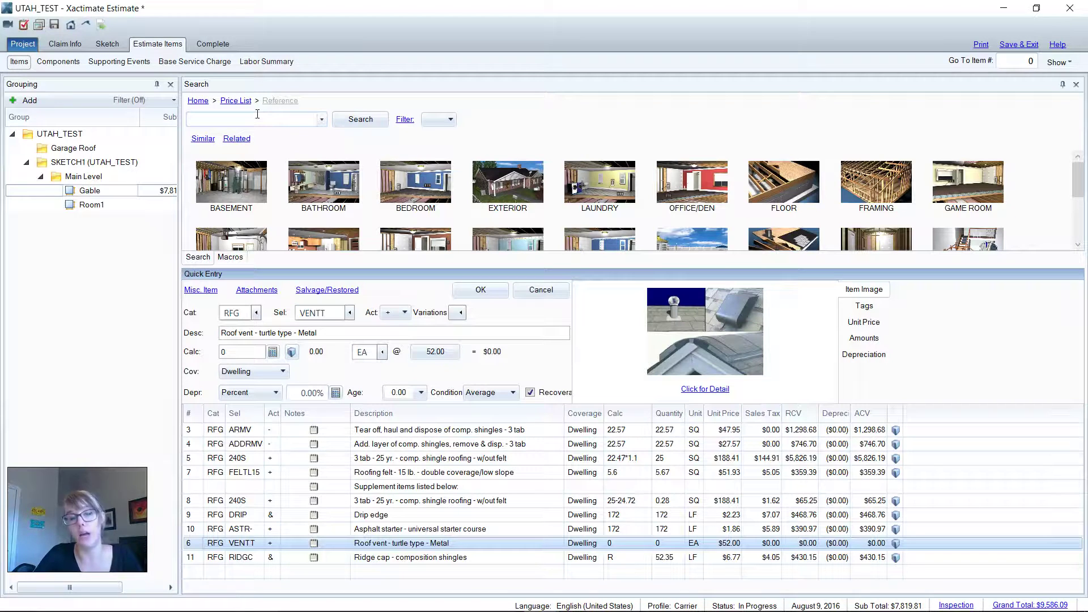
Use the Complete tab's Submit Required Information link to list the zero-quantity roof vent and empty claim fields
left_click(220, 45)
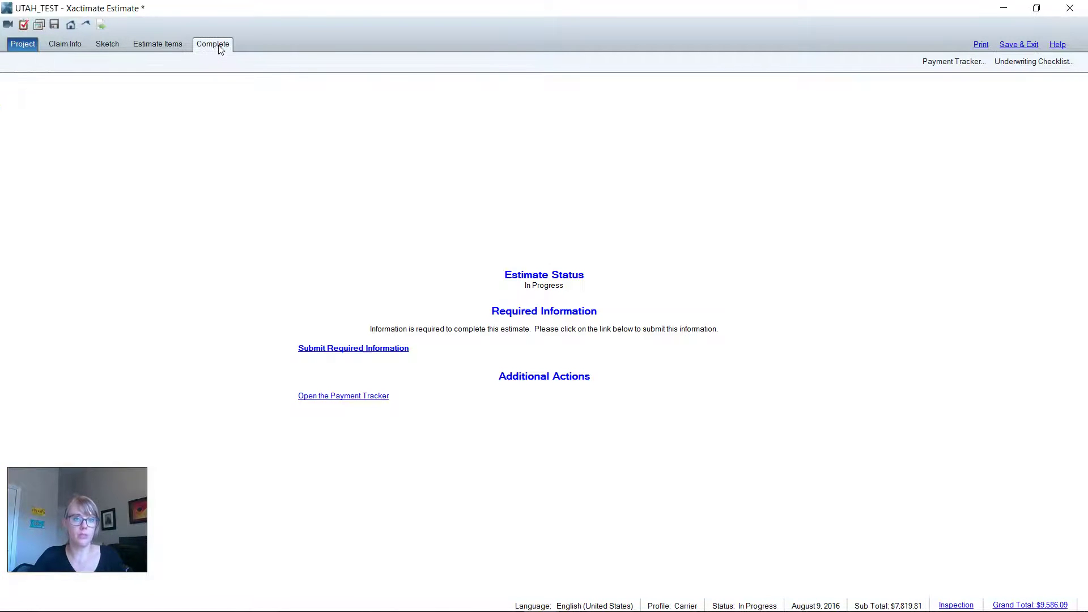
left_click(362, 351)
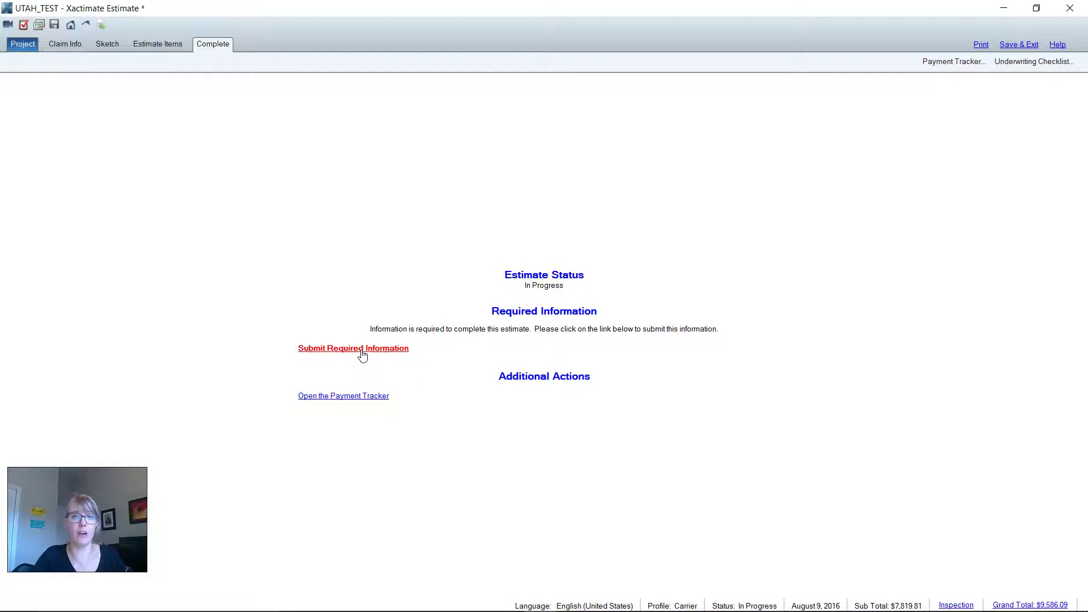
left_click(362, 351)
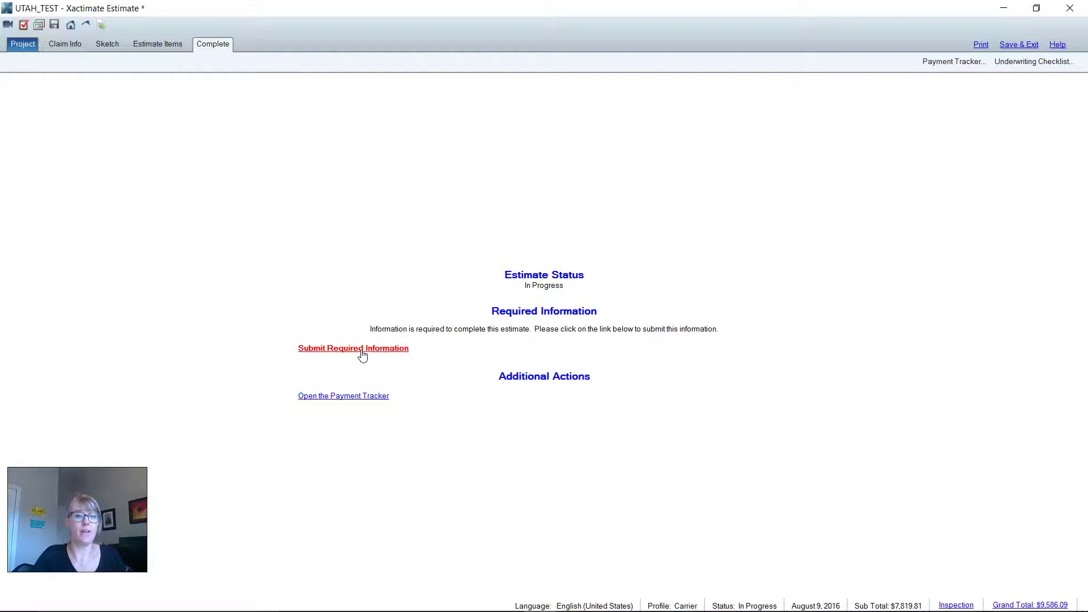
left_click(361, 351)
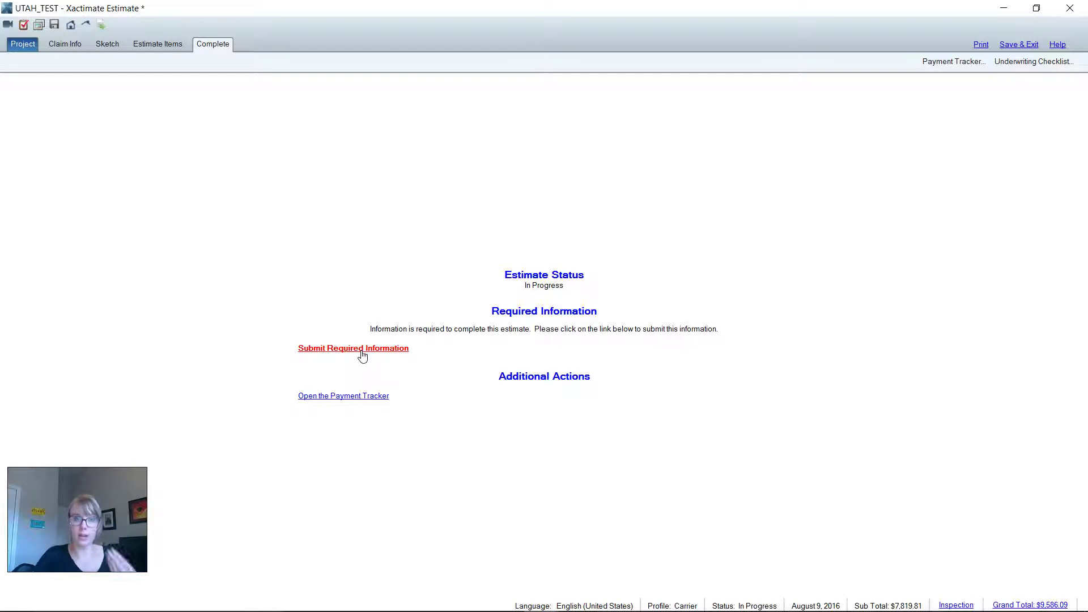
left_click(208, 52)
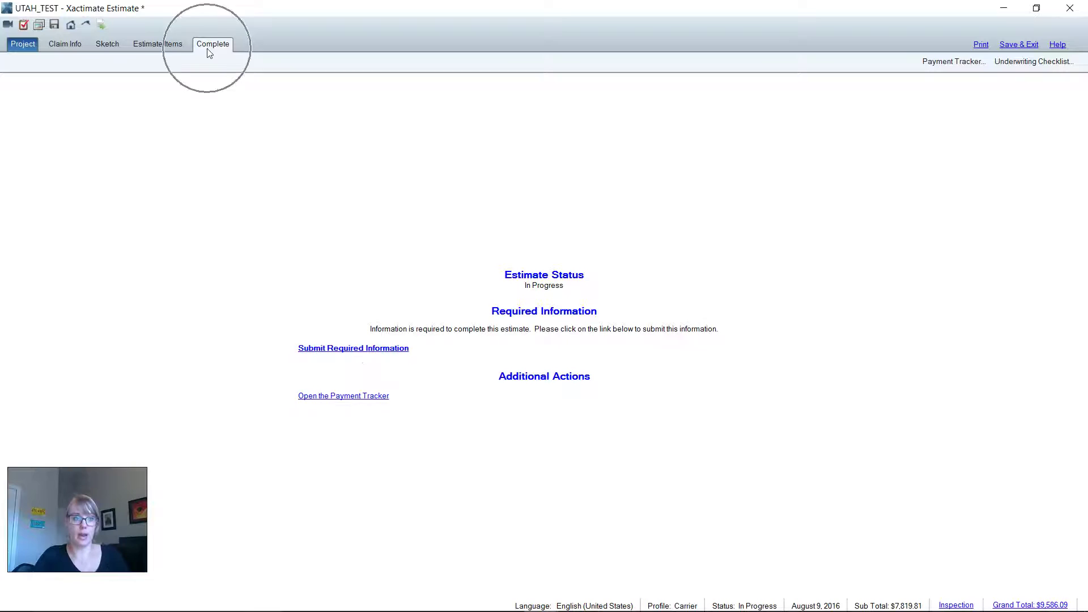
Edit the flagged RFG VENTT roof vent and change its Calc quantity from 0 to 5
left_click(357, 349)
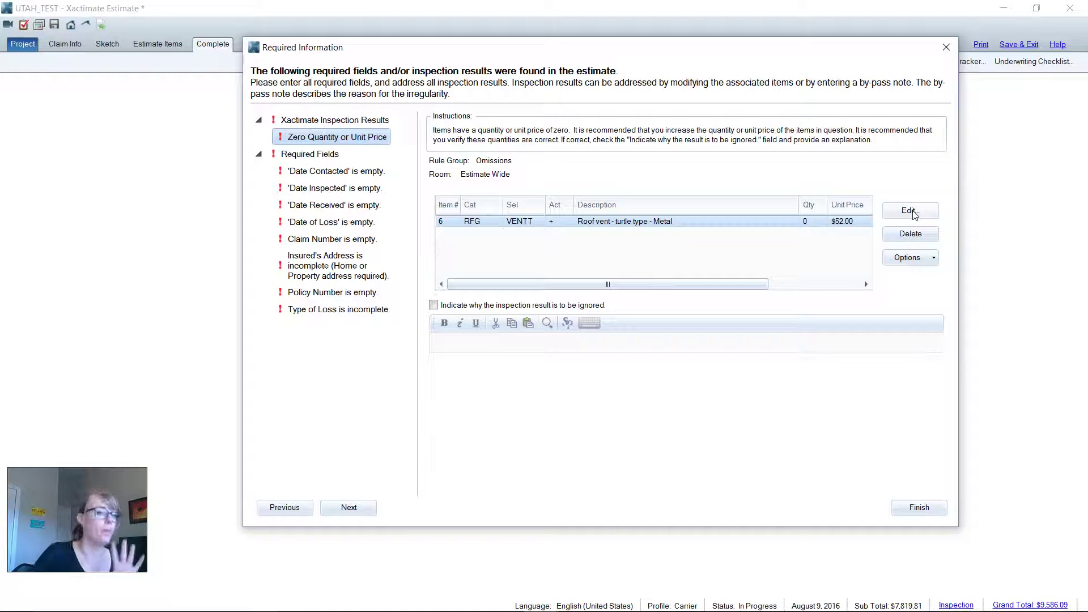
left_click(911, 211)
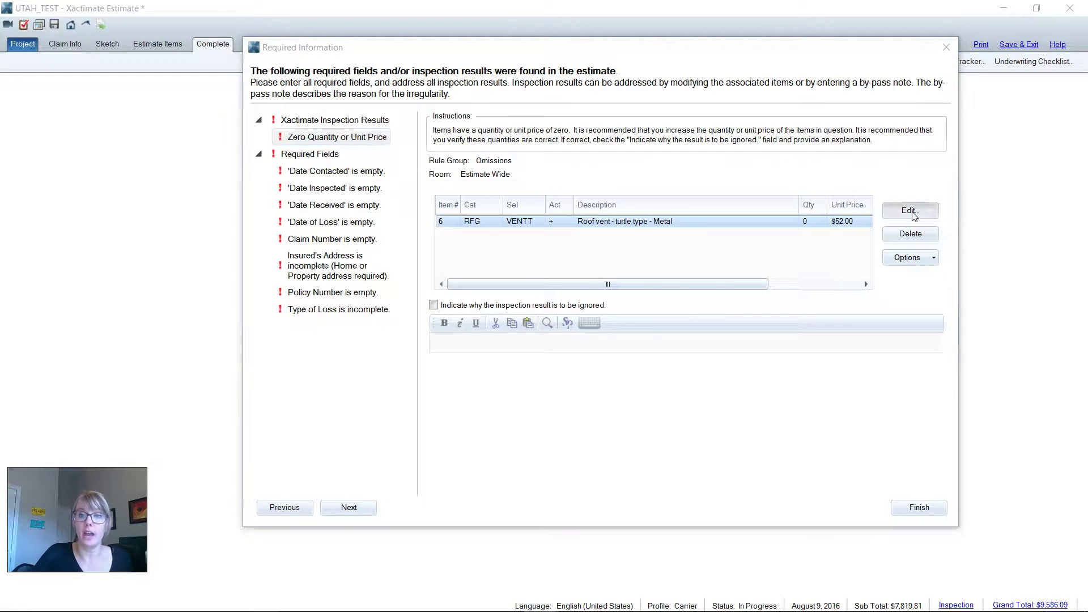
left_click(319, 271)
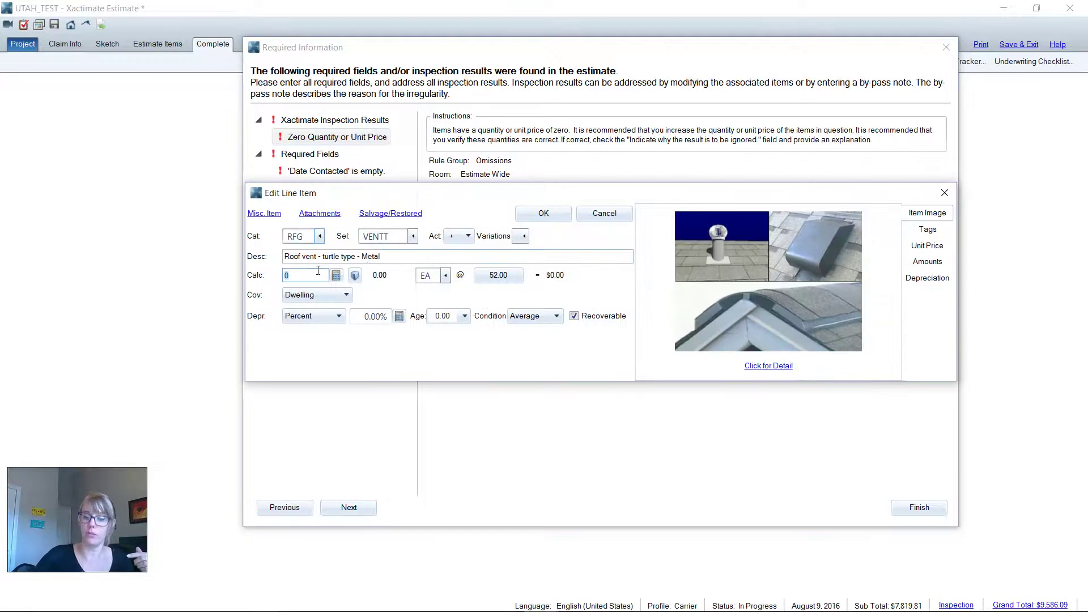
type("5")
left_click(527, 219)
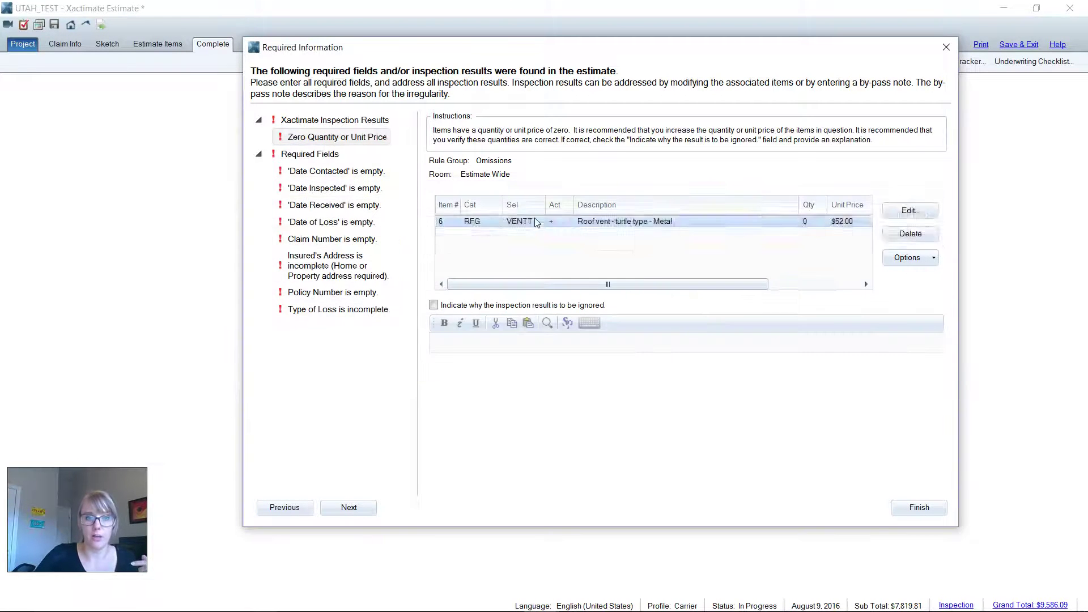
left_click(285, 145)
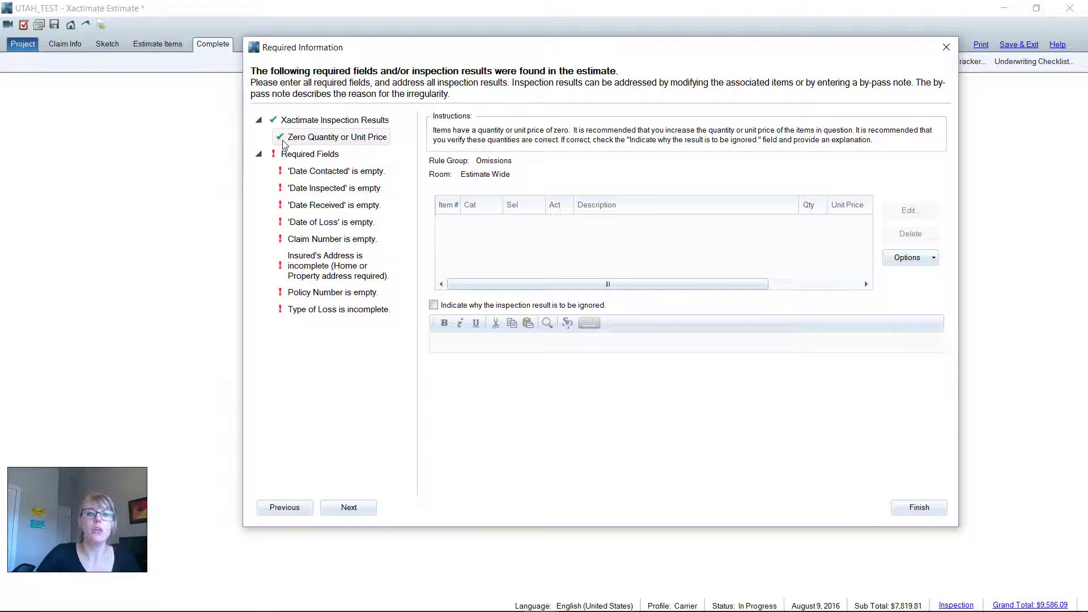
Step past the date requirements to Claim Number and enter the claim number
left_click(306, 171)
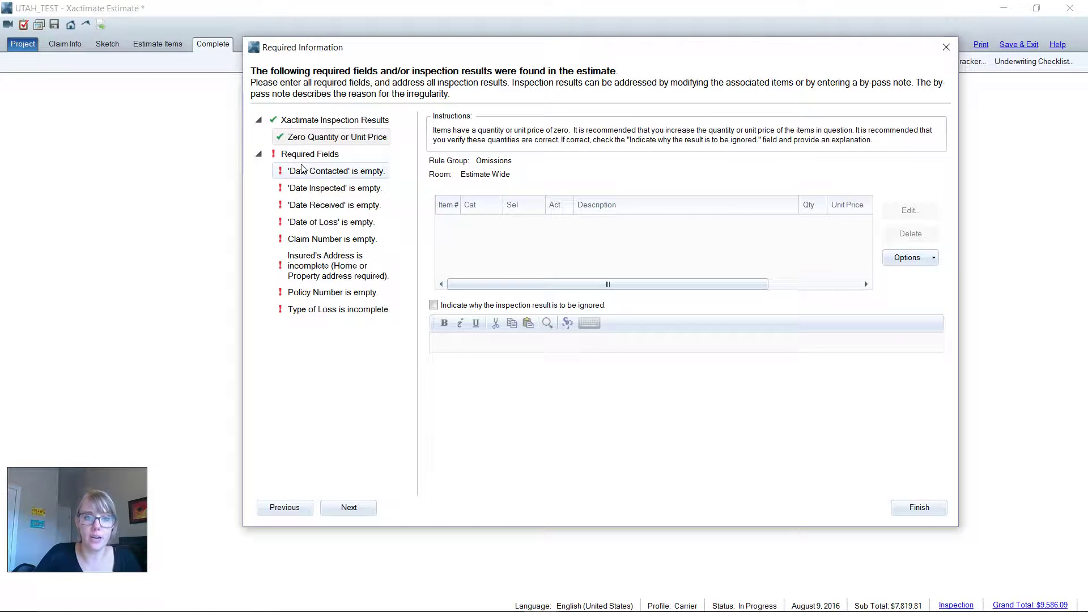
left_click(309, 204)
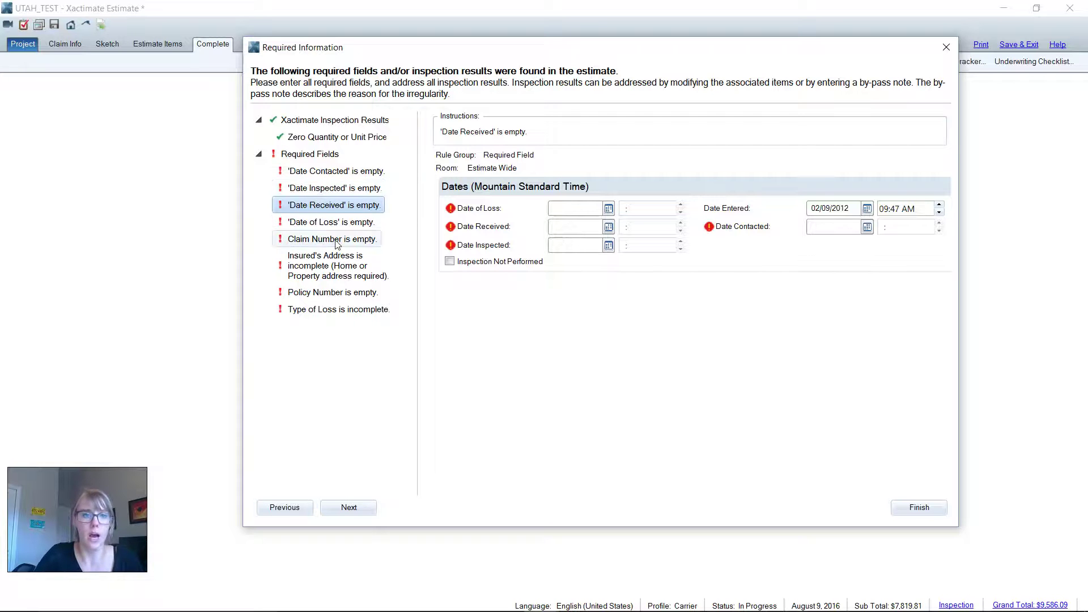
left_click(336, 240)
left_click(551, 208)
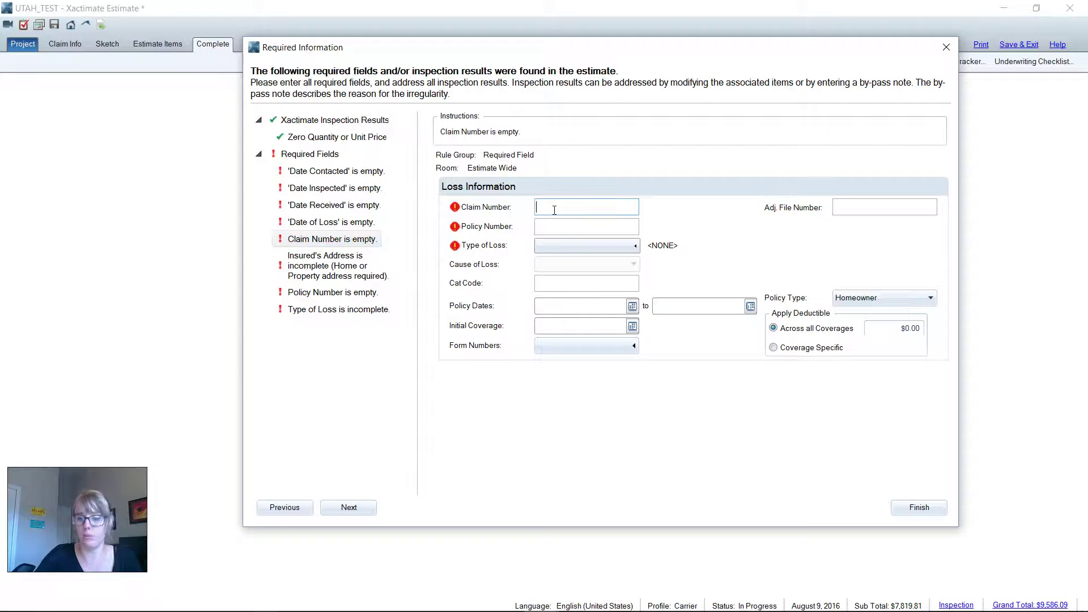
type("123456")
Enter the policy number and set Type of Loss to HAIL
left_click(560, 227)
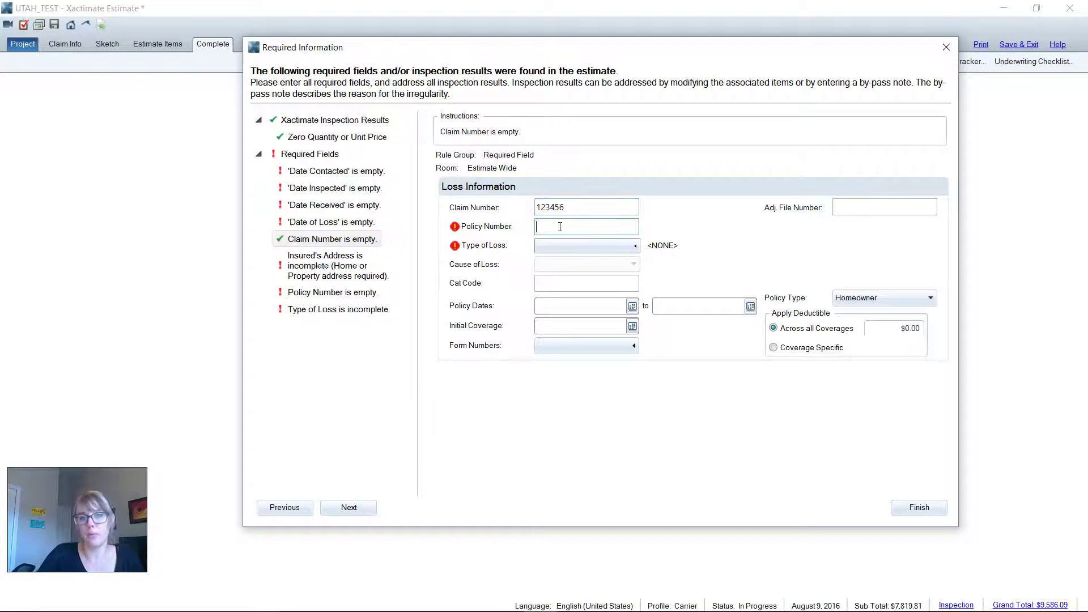
type("546478")
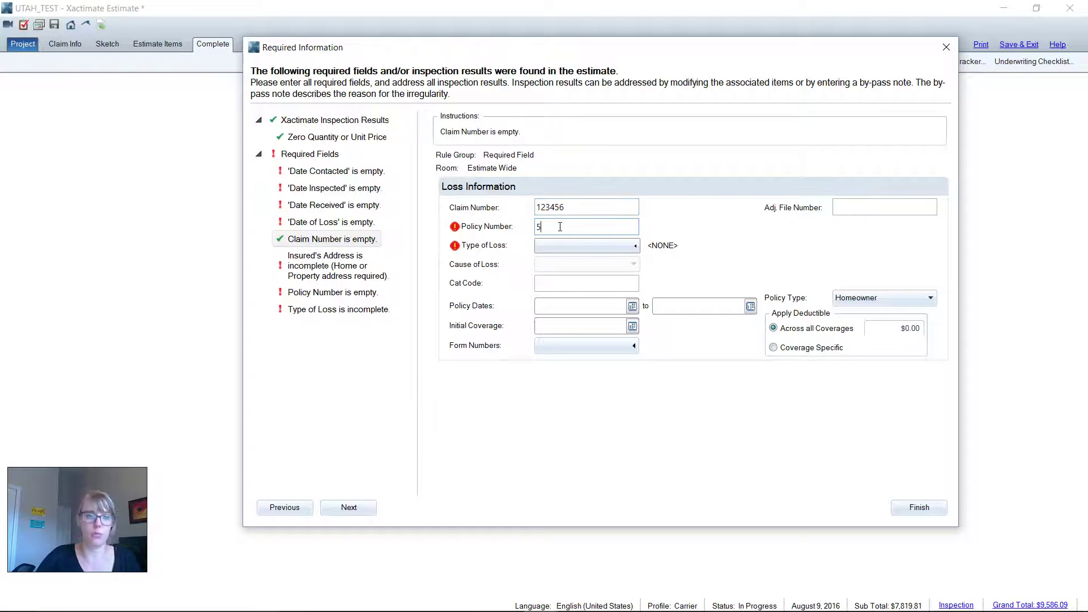
left_click(576, 246)
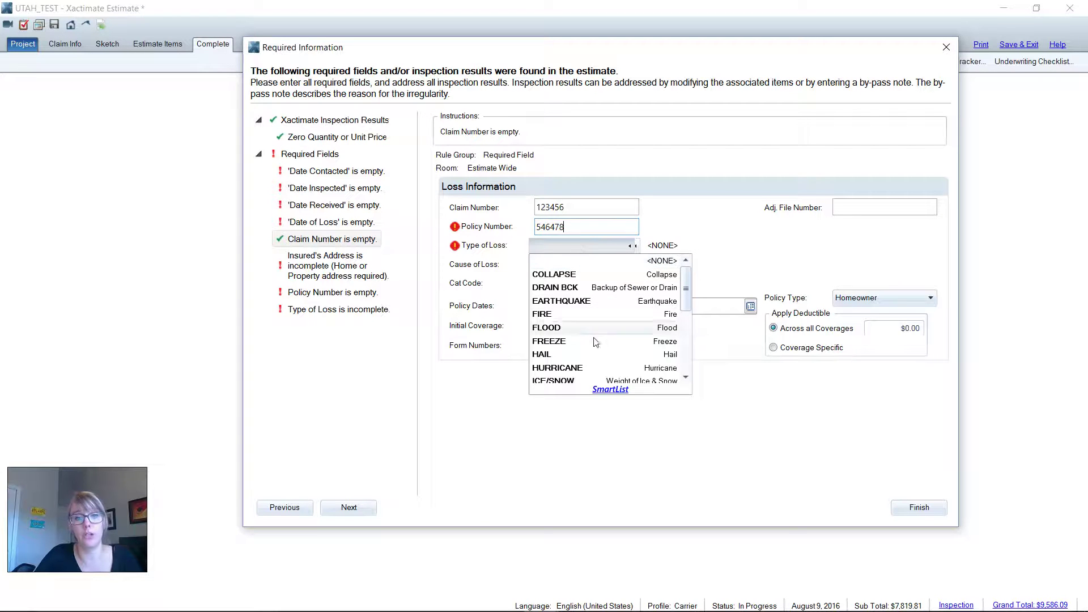
left_click(593, 355)
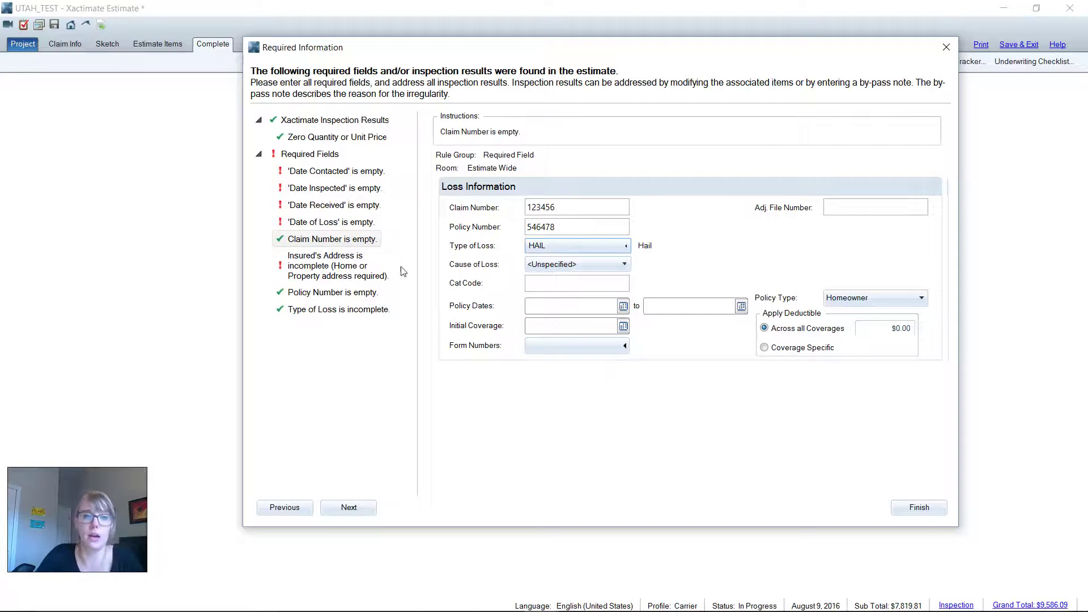
Enter the insured's street address in the Street field, then move to the Policy Number row
left_click(340, 268)
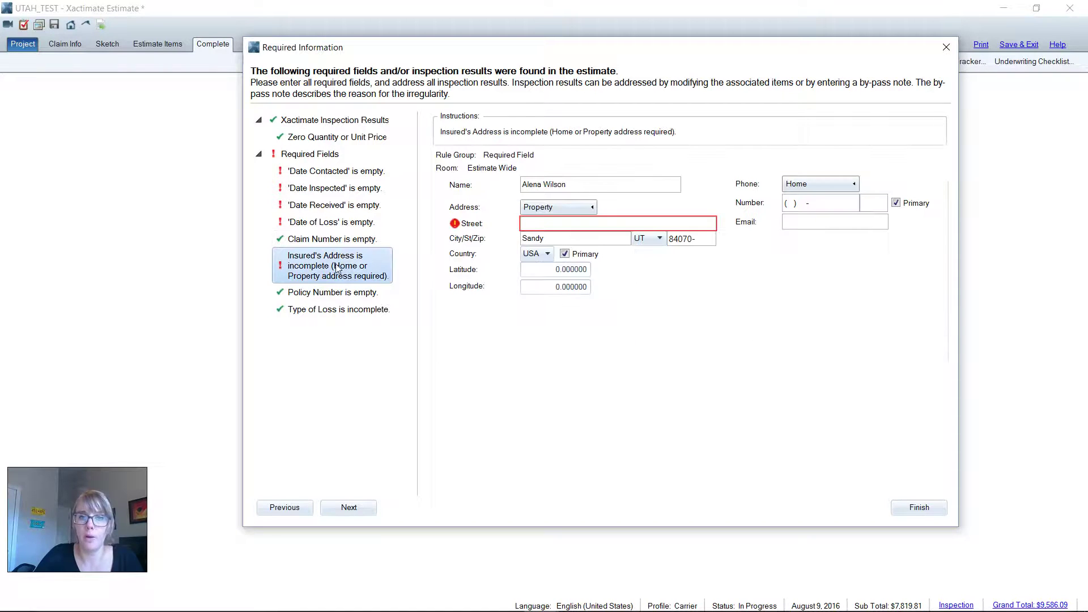
left_click(564, 223)
type("1")
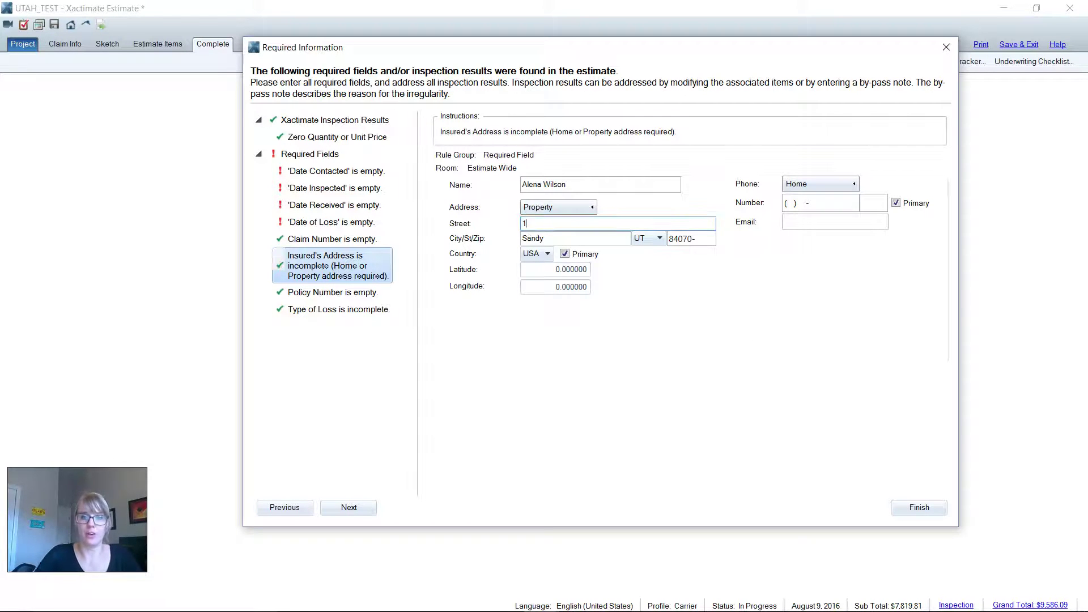
type("00 Main Str.")
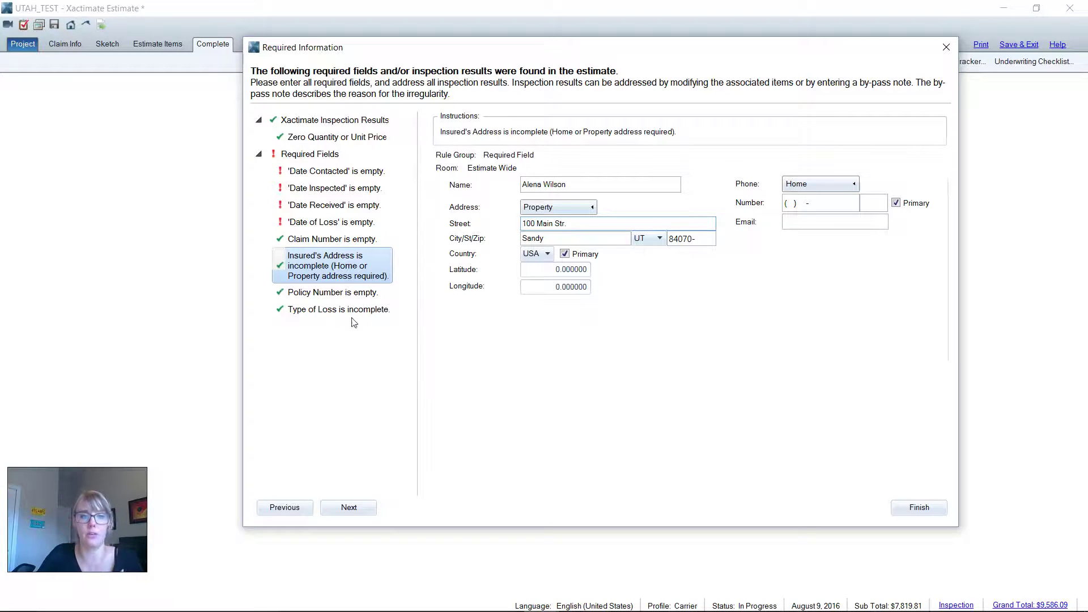
left_click(350, 296)
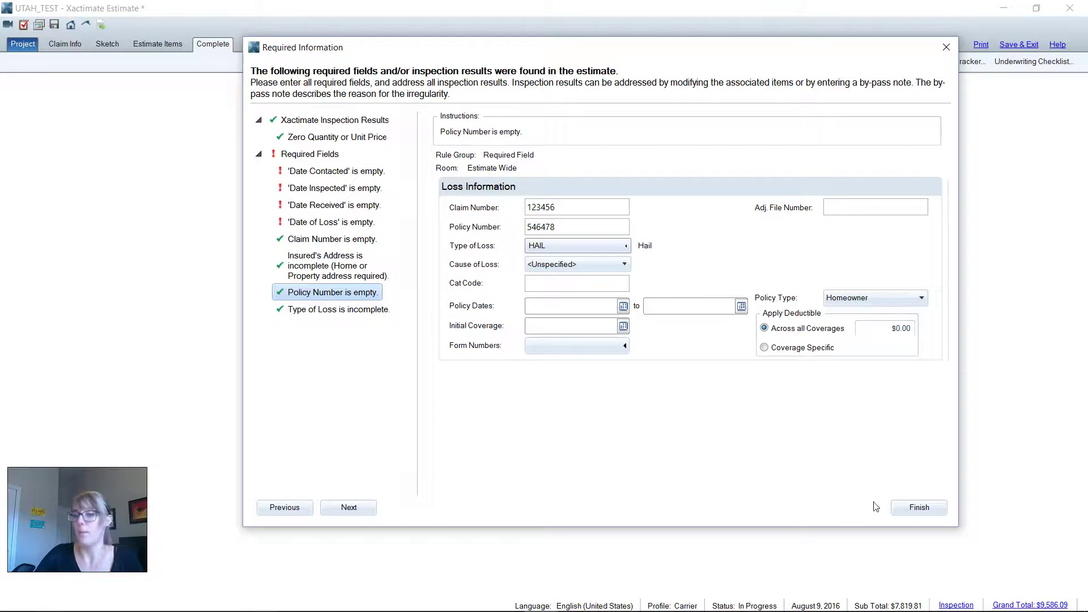
Close Required Information and reopen it from the Complete tab, now showing only four missing dates
left_click(918, 507)
left_click(364, 349)
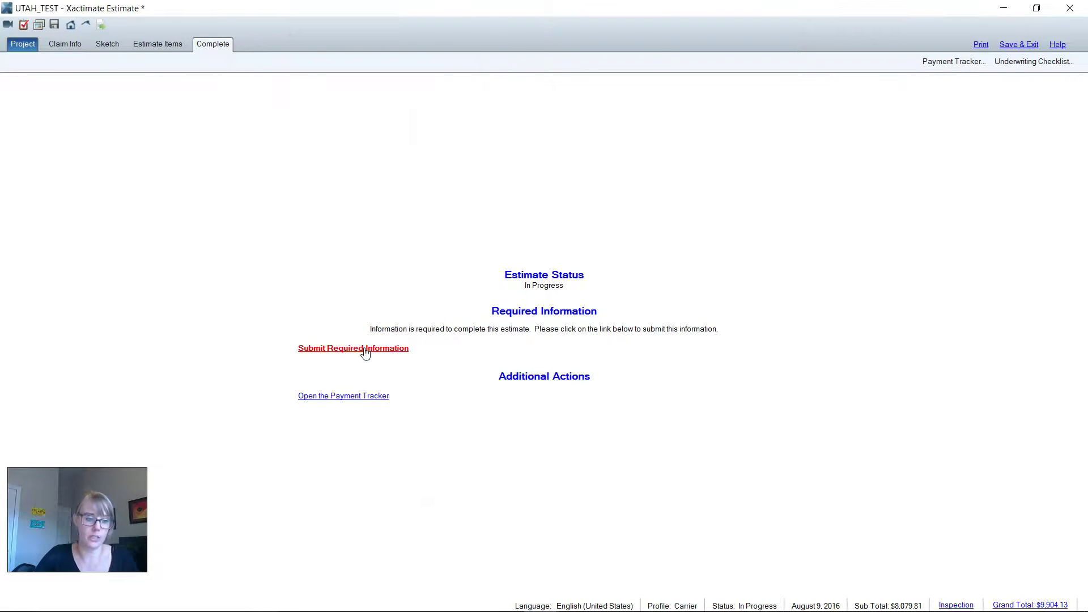
left_click(365, 348)
left_click(364, 349)
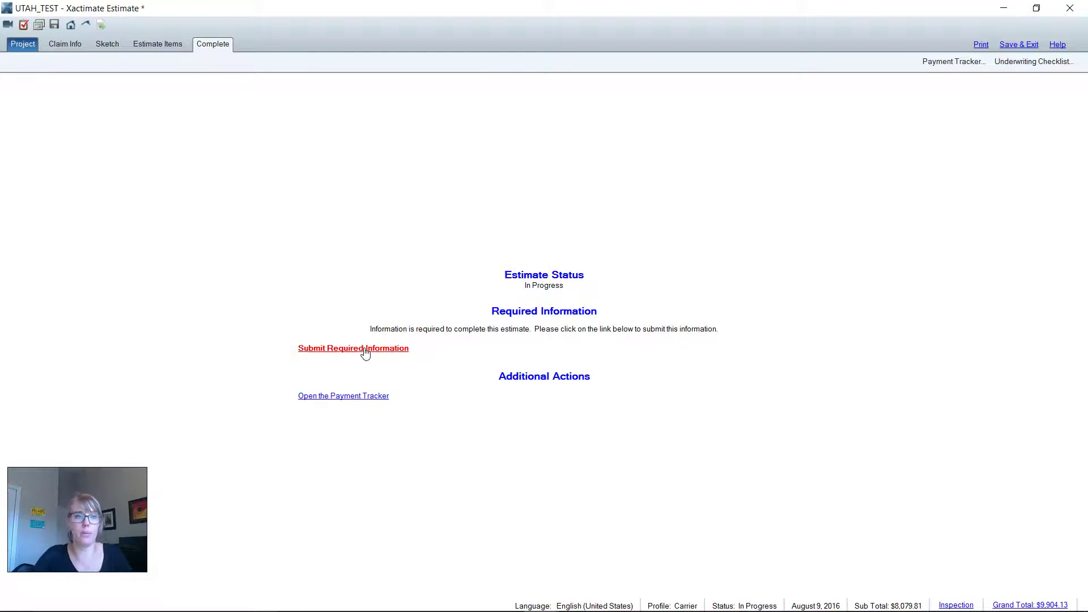
left_click(167, 46)
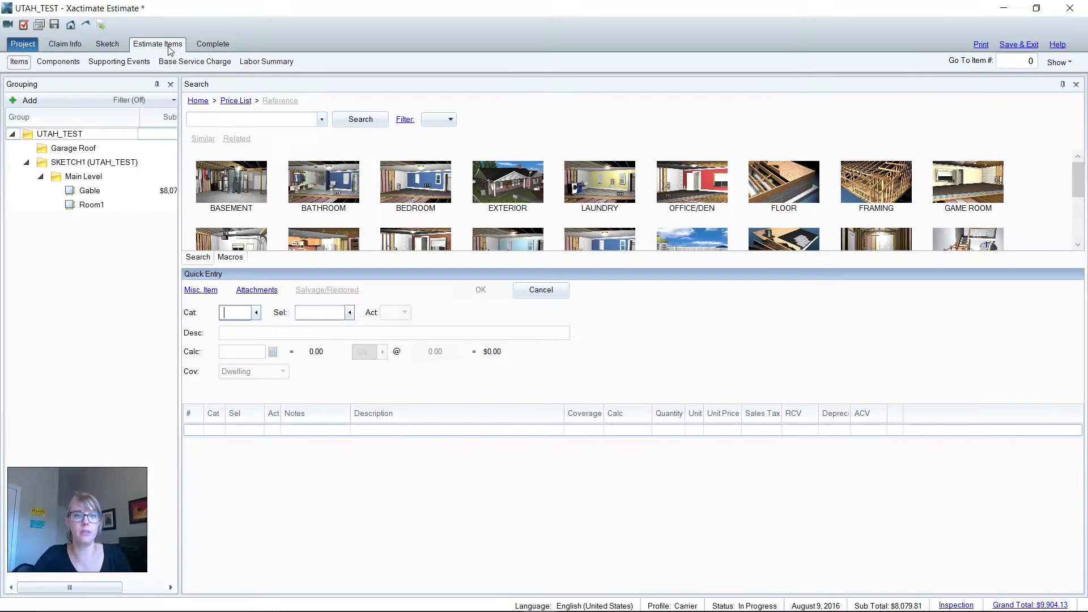
left_click(209, 46)
left_click(335, 348)
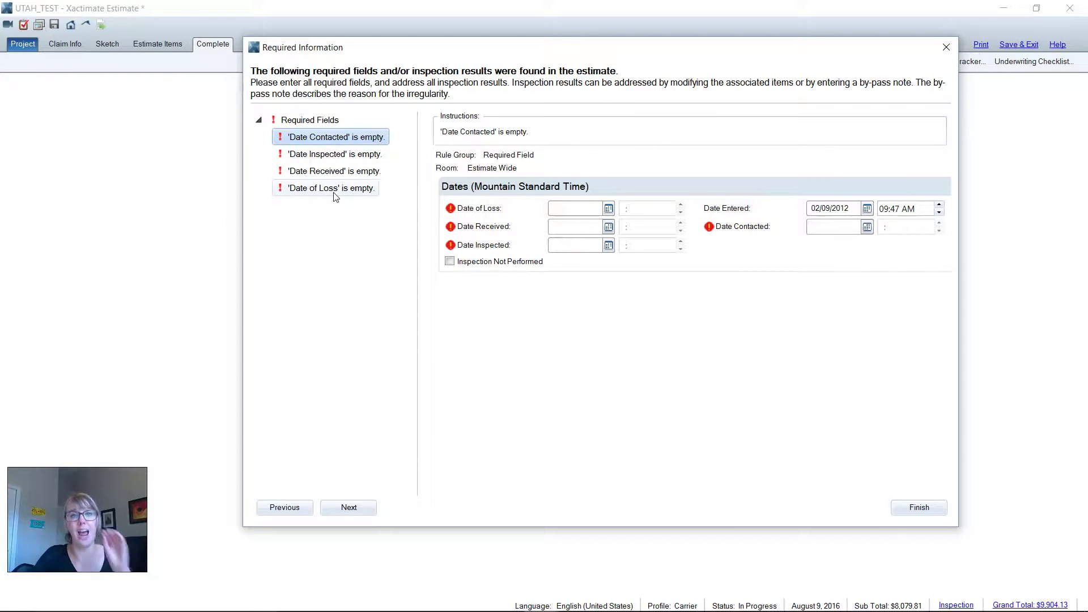
Close the Required Information dialog with Finish, reopen it, and finish it again
left_click(909, 508)
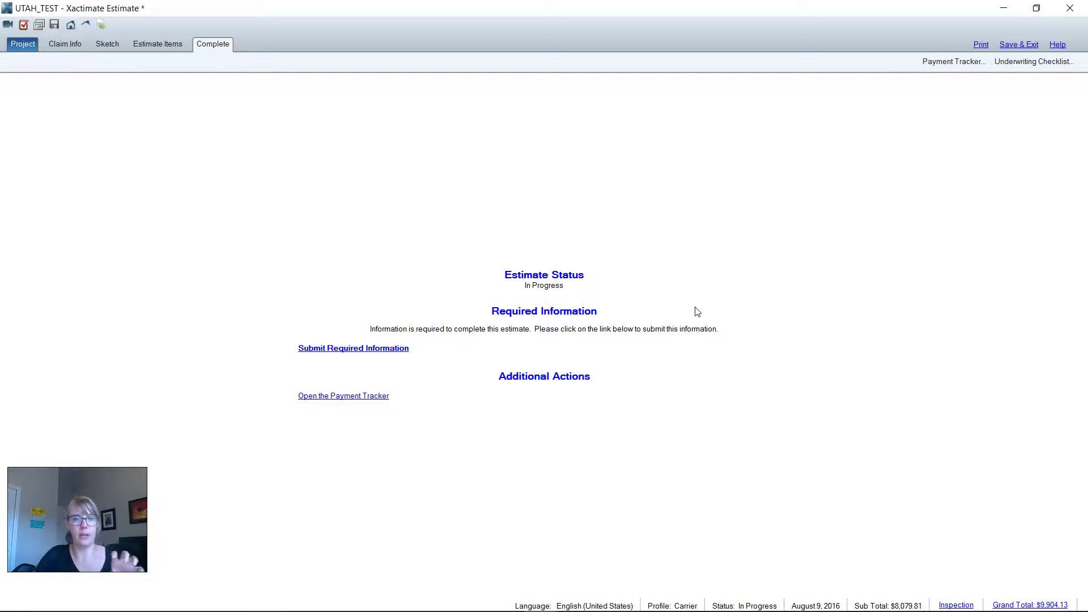
left_click(376, 349)
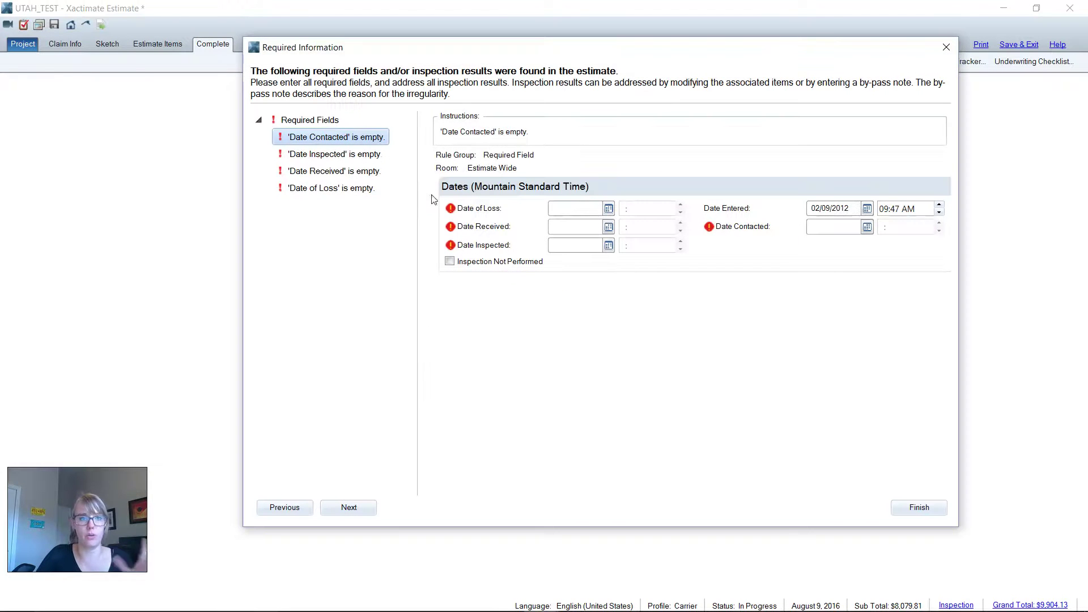
left_click(503, 370)
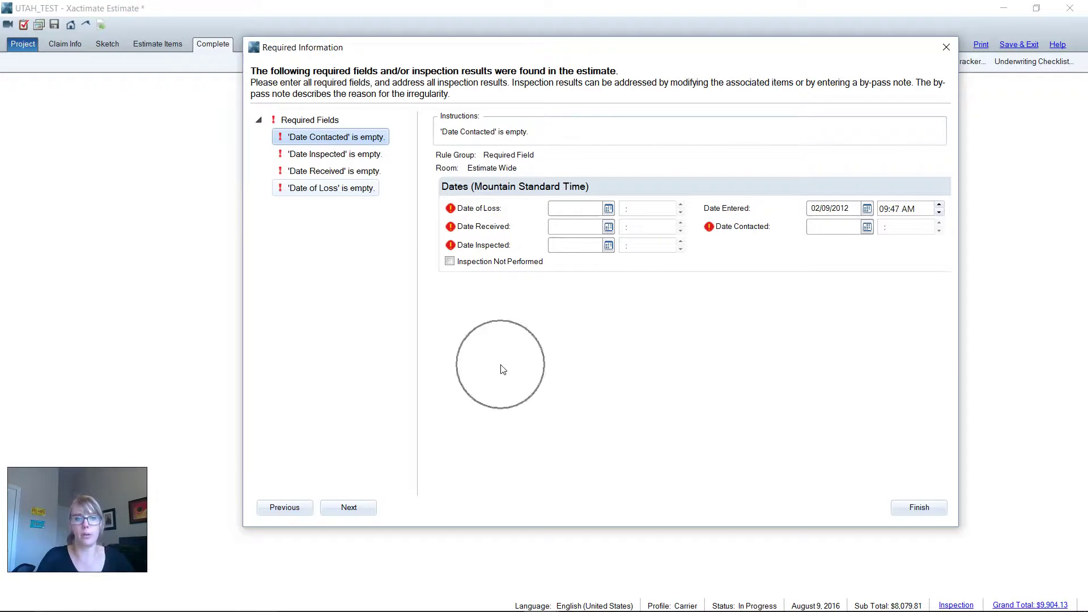
left_click(503, 369)
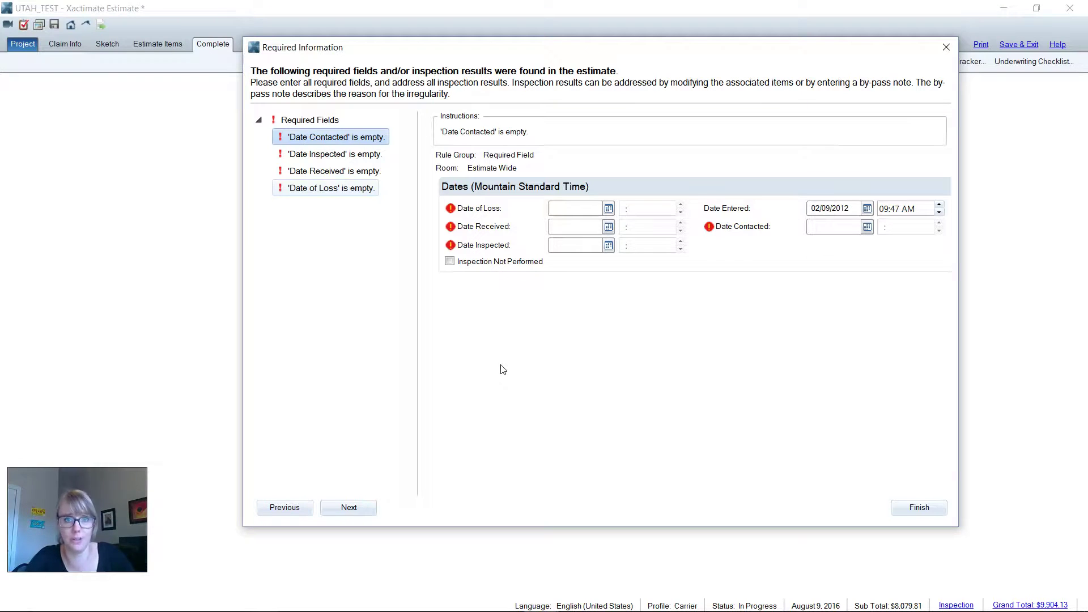
left_click(902, 511)
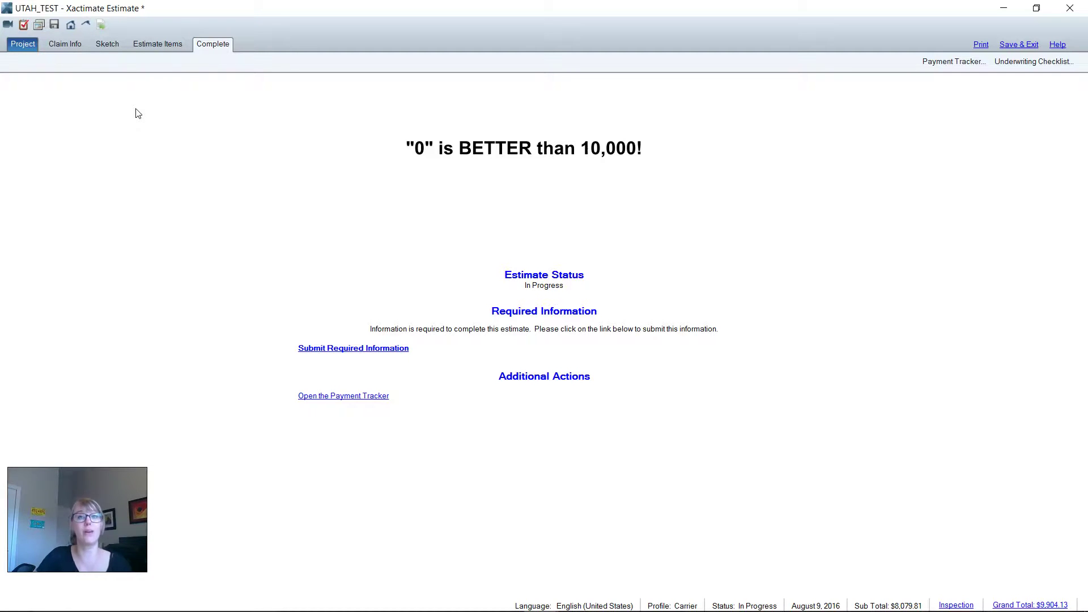
Run the 3_TAB_JULY_2016 macro from the saved macro list to add its roofing items
left_click(166, 44)
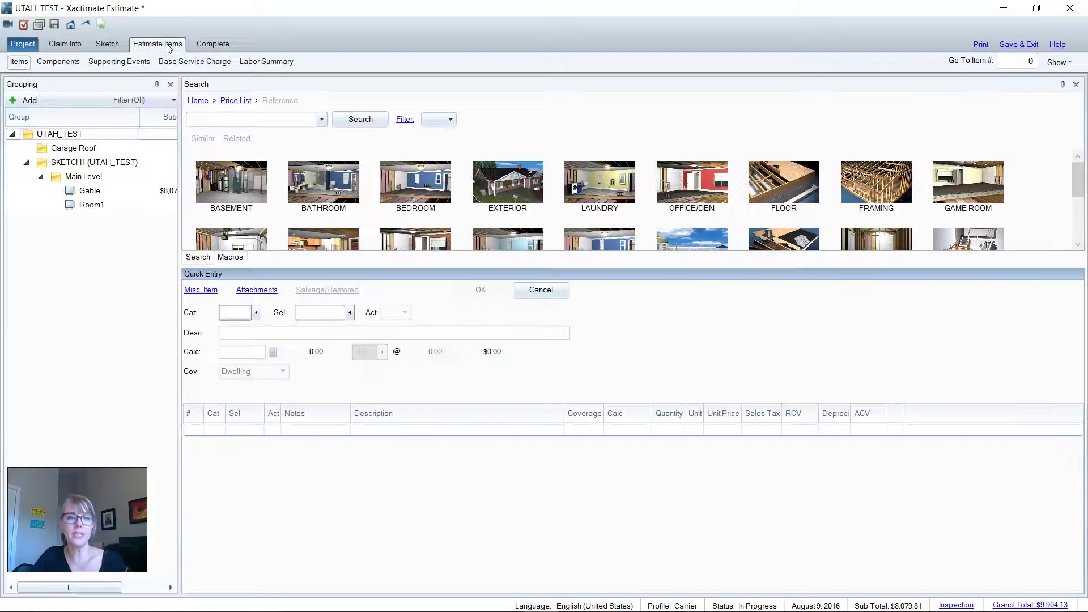
left_click(230, 256)
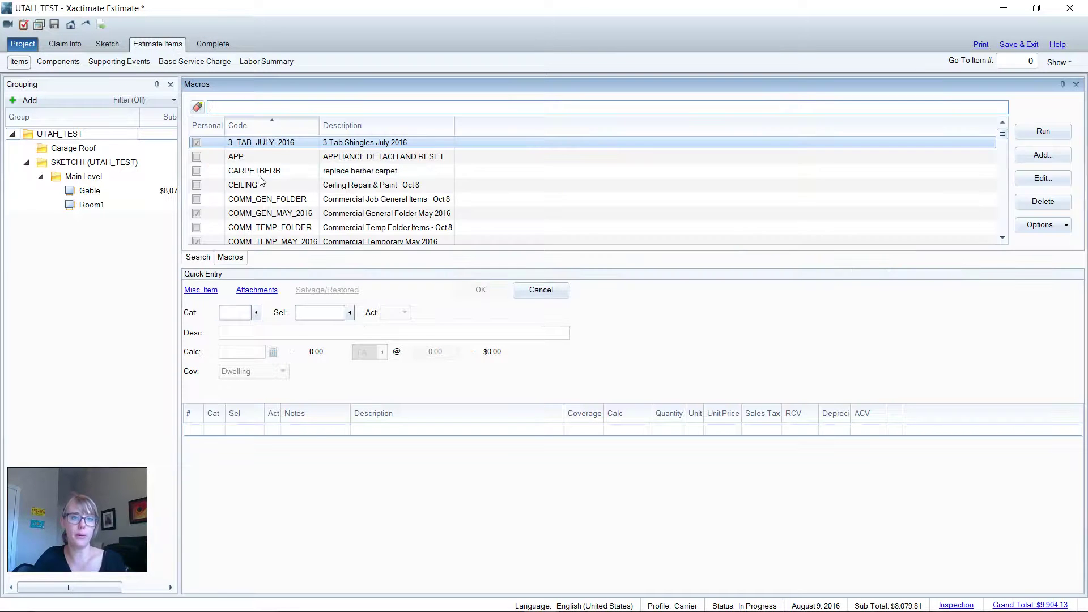
double_click(261, 142)
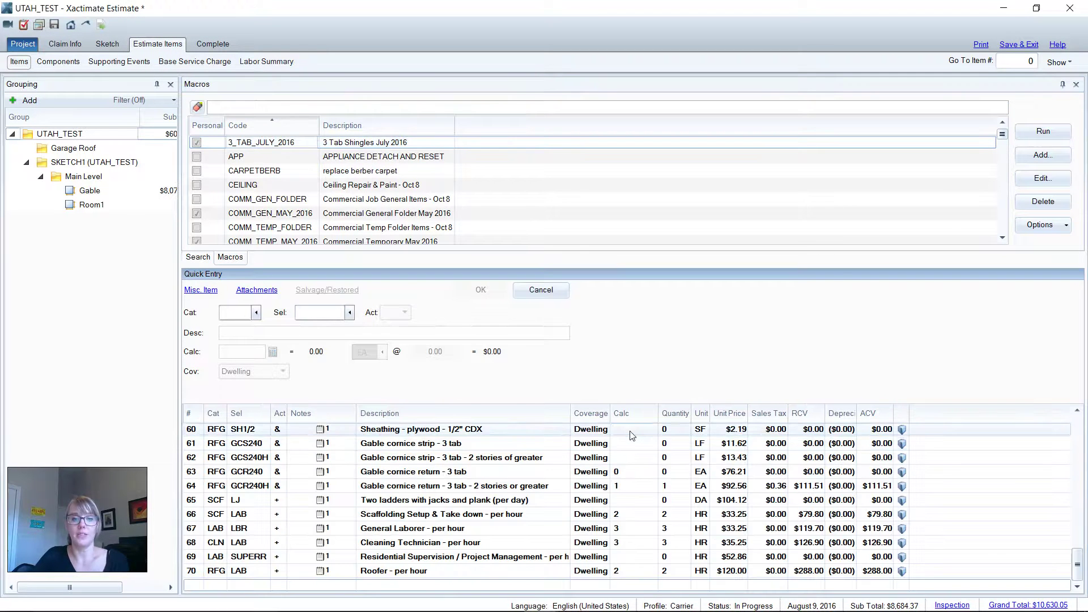
Set quantities to 10000 for sheathing and cornice strips, including row 62, and 100000 for cornice return
left_click(631, 430)
type("1000")
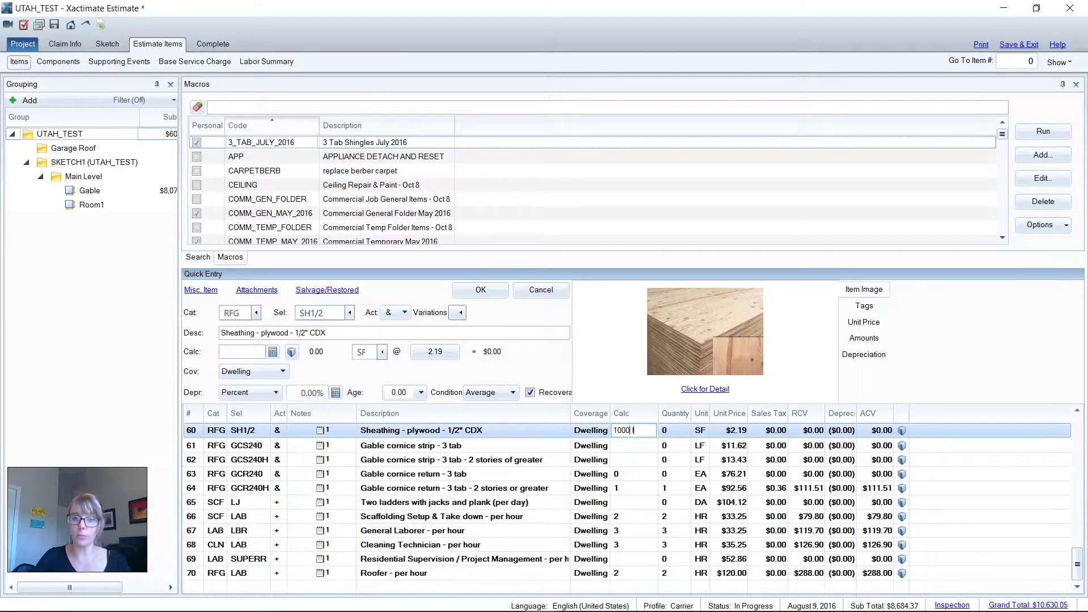
type("0")
key("Return")
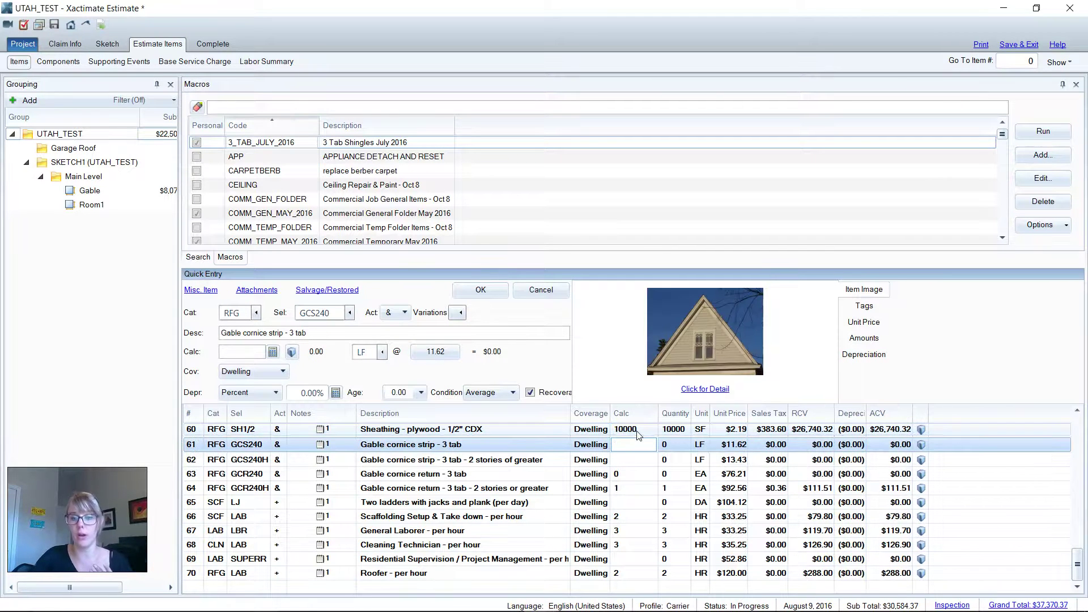
type("100000")
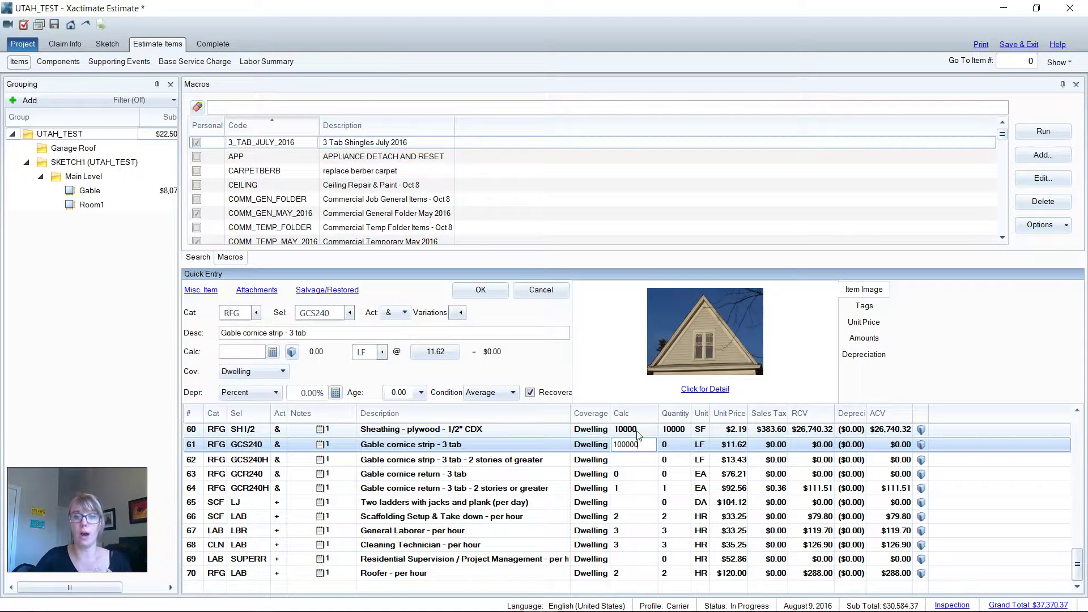
key("BackSpace")
key("Return")
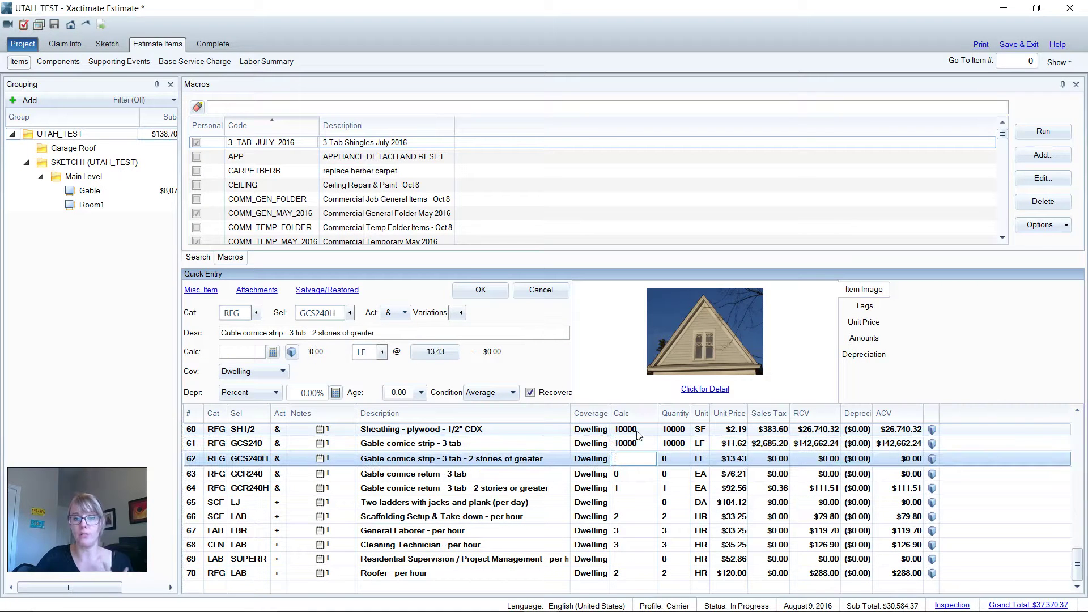
type("100000")
key("Return")
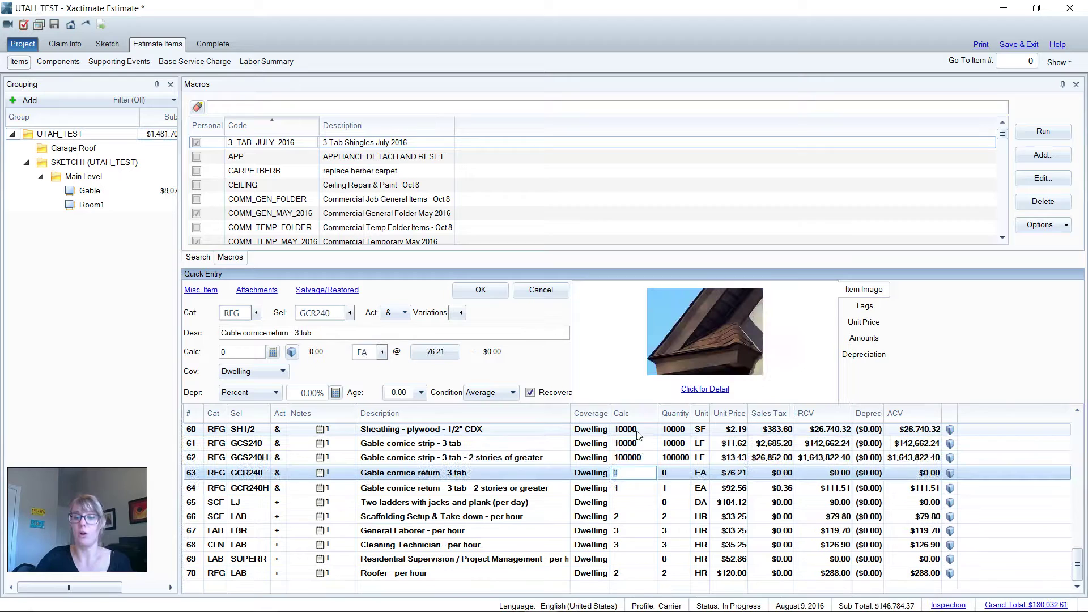
type("1000")
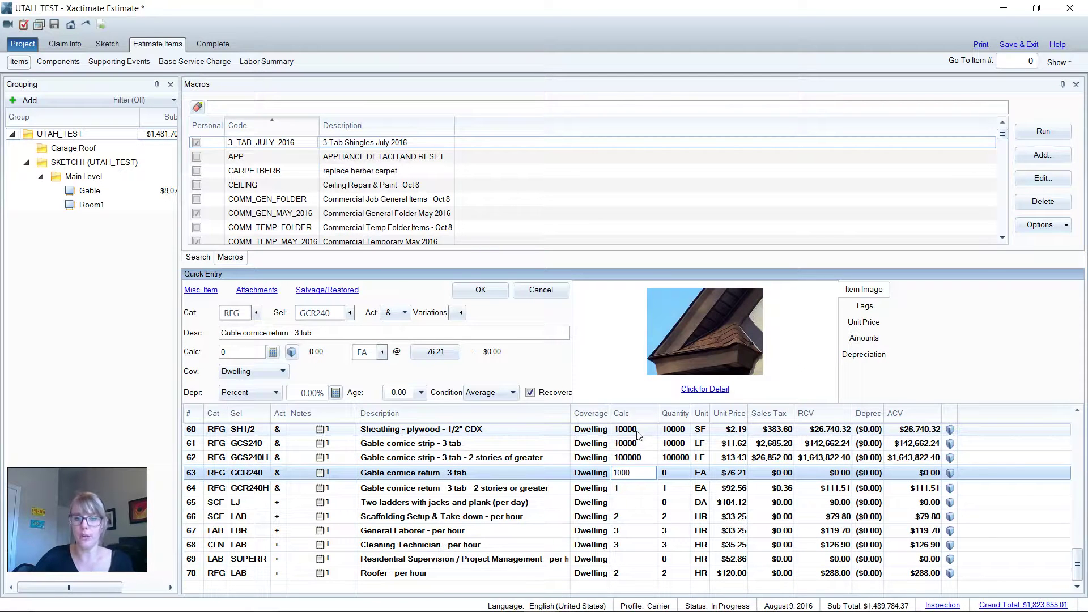
type("00")
left_click(647, 458)
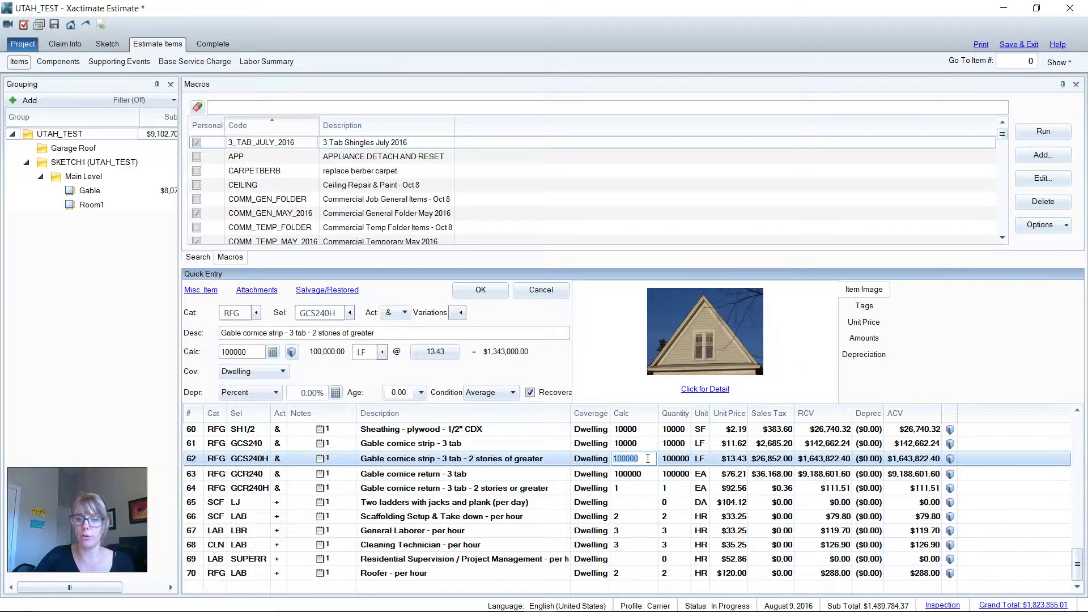
type("10000")
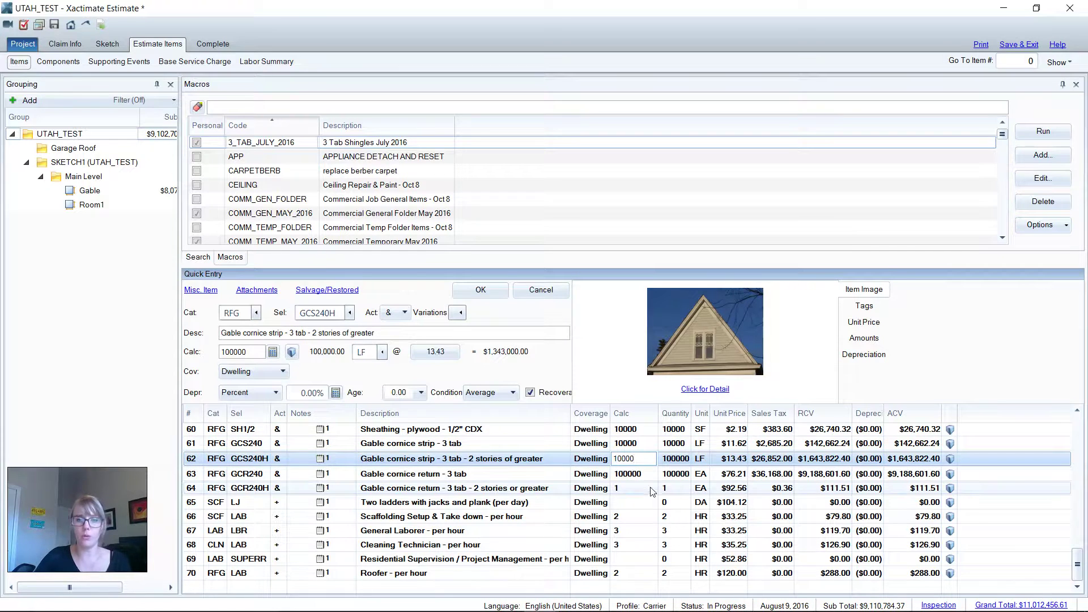
left_click(647, 489)
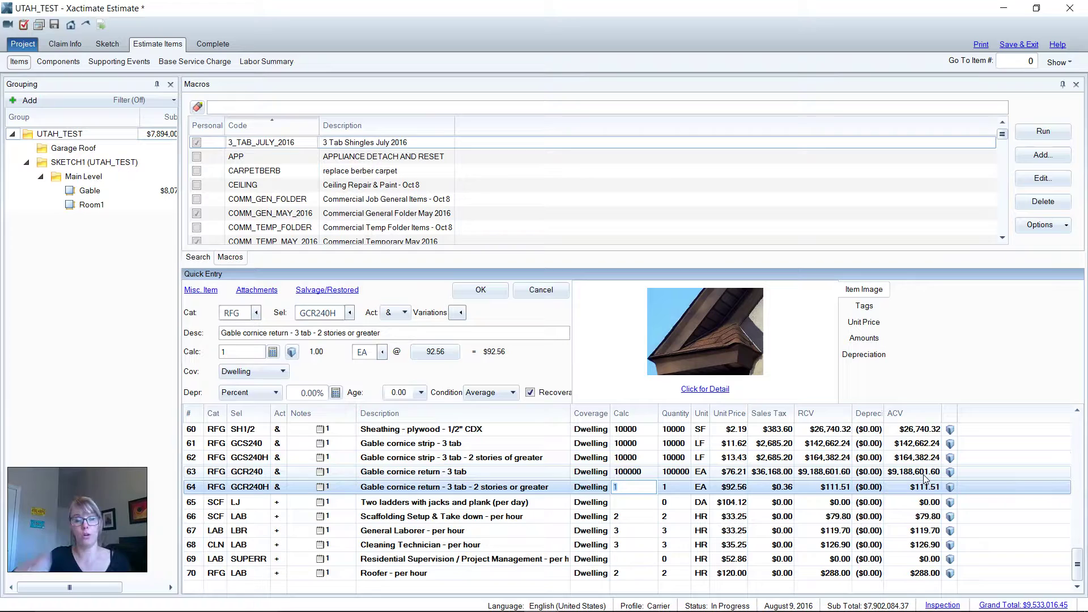
Enter 0 as the quantity for the sheathing, gable cornice strip and gable cornice return rows
scroll(926, 475, "up", 1)
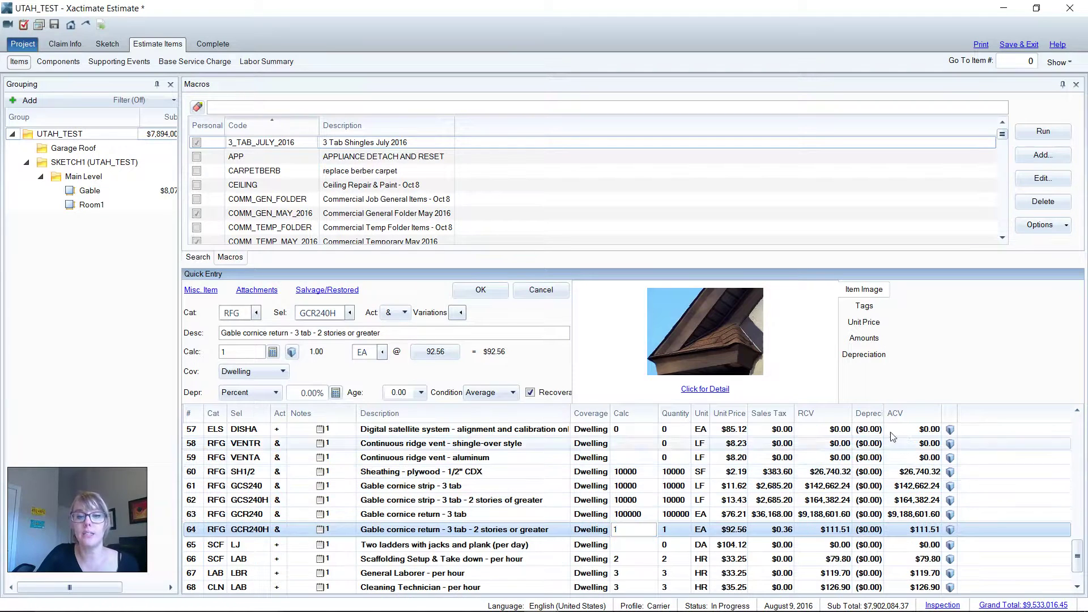
left_click(640, 473)
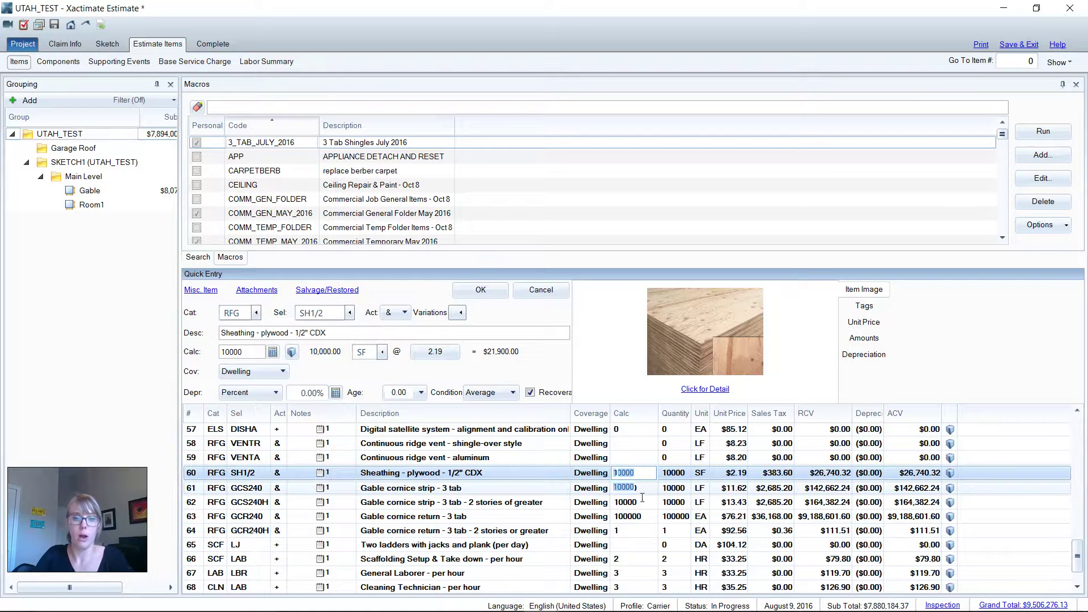
type("0")
left_click(642, 501)
type("0")
left_click(641, 516)
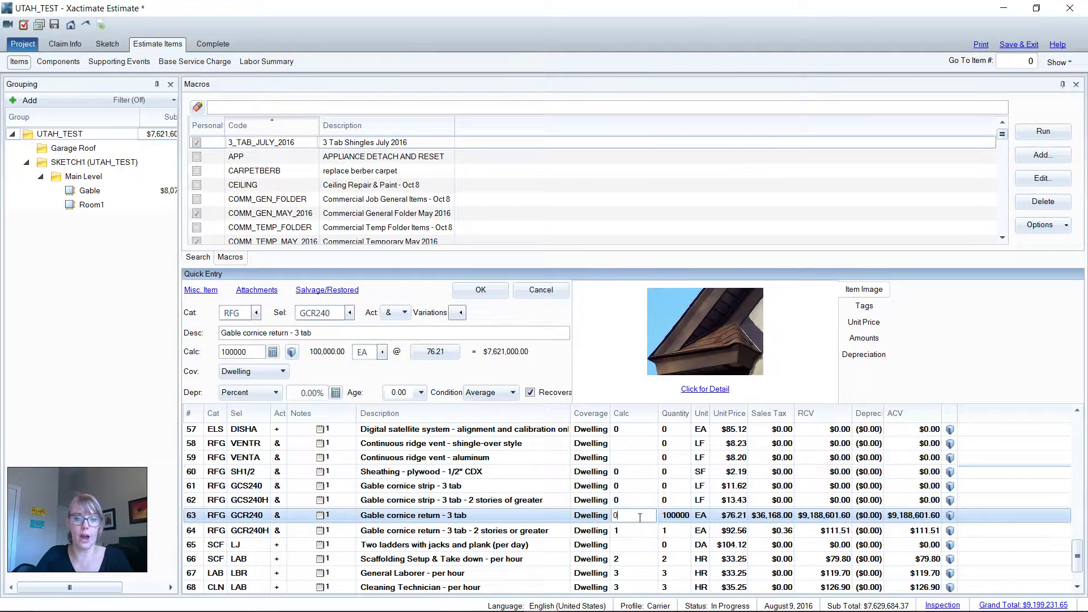
type("0")
left_click(641, 530)
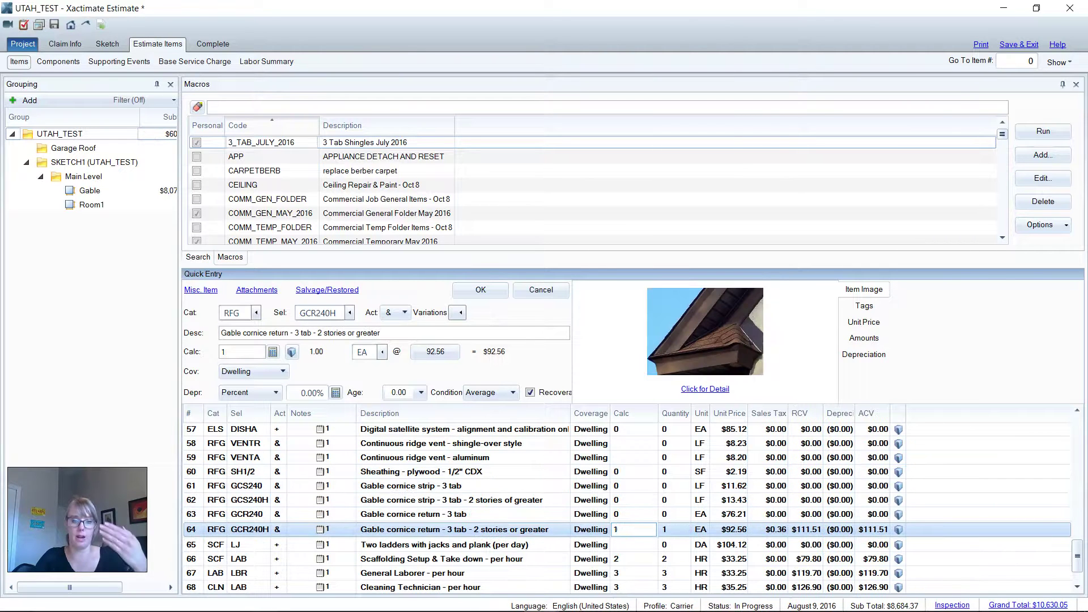
type("0")
scroll(632, 520, "down", 1)
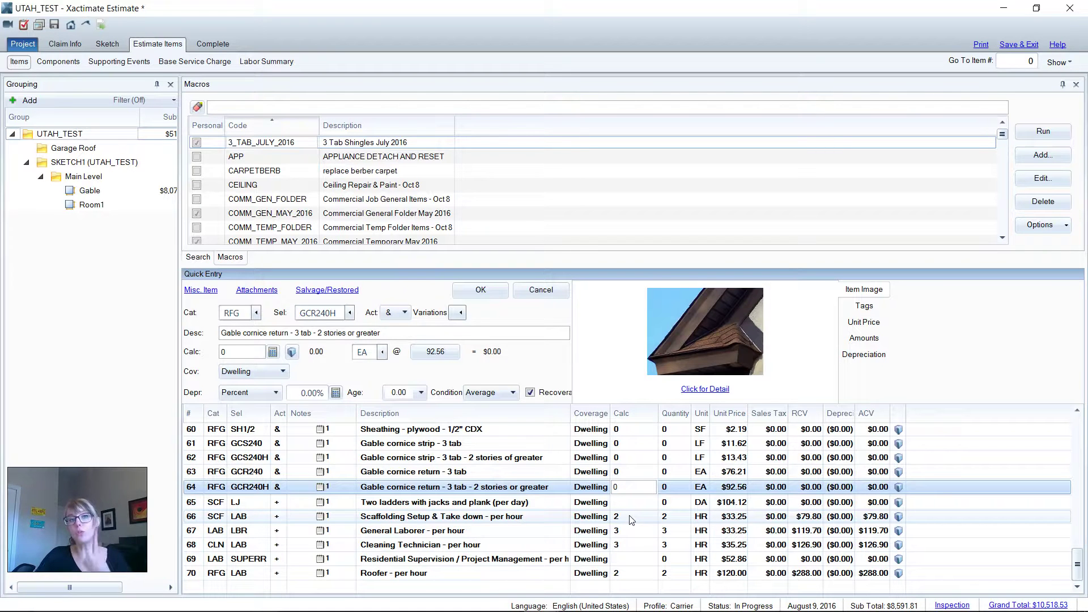
scroll(637, 453, "up", 3)
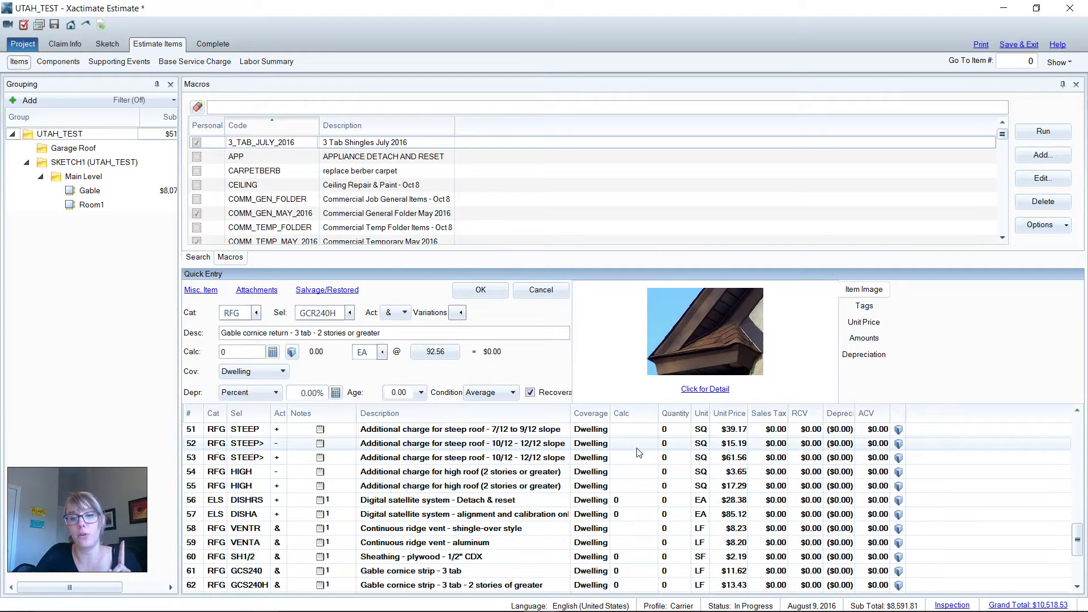
scroll(640, 452, "up", 11)
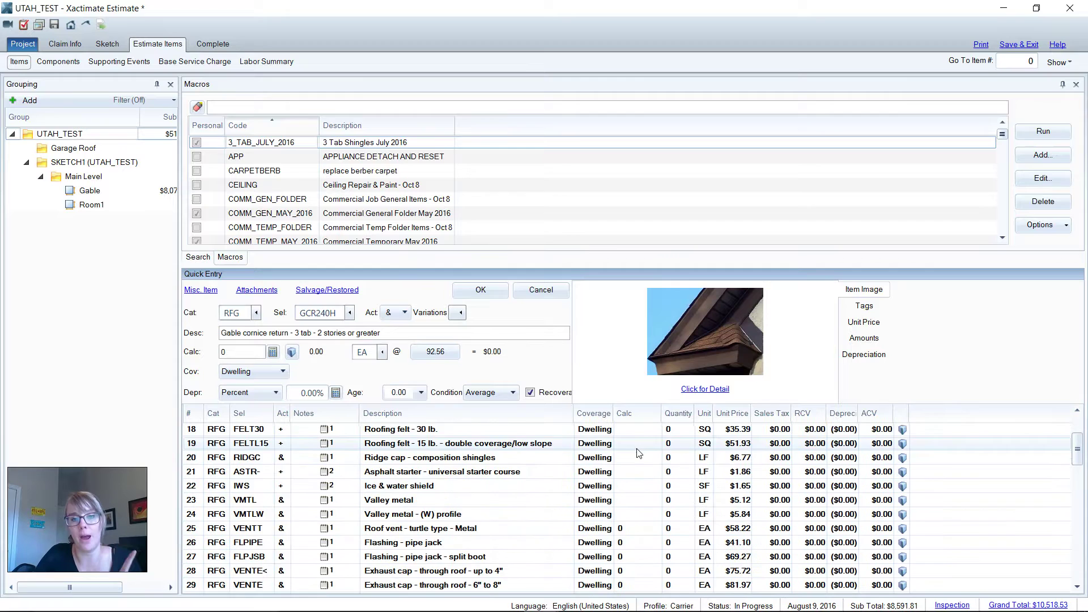
scroll(639, 453, "up", 2)
left_click(220, 45)
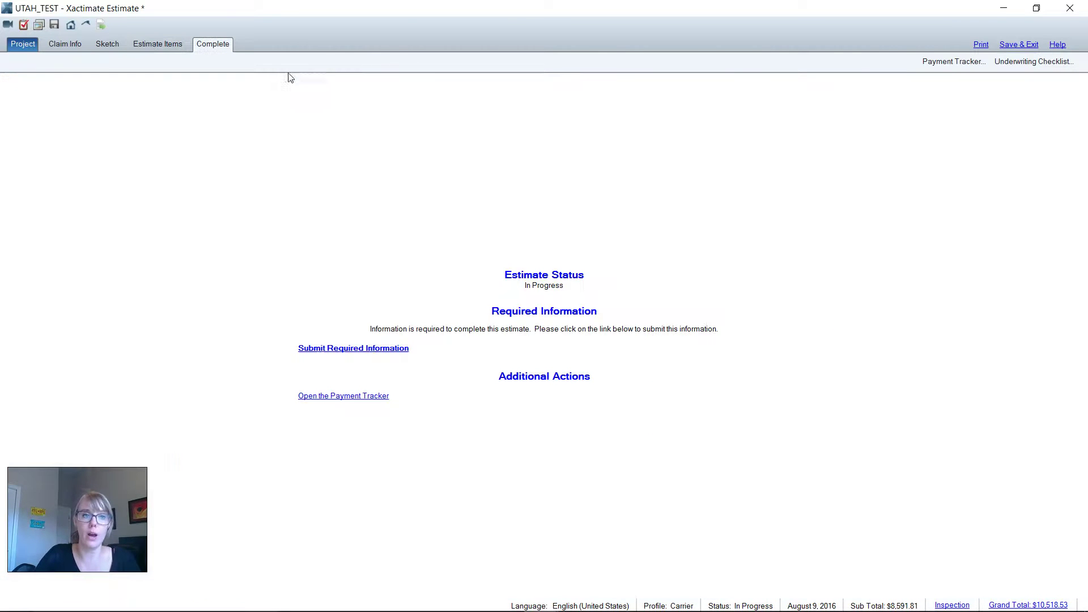
left_click(371, 348)
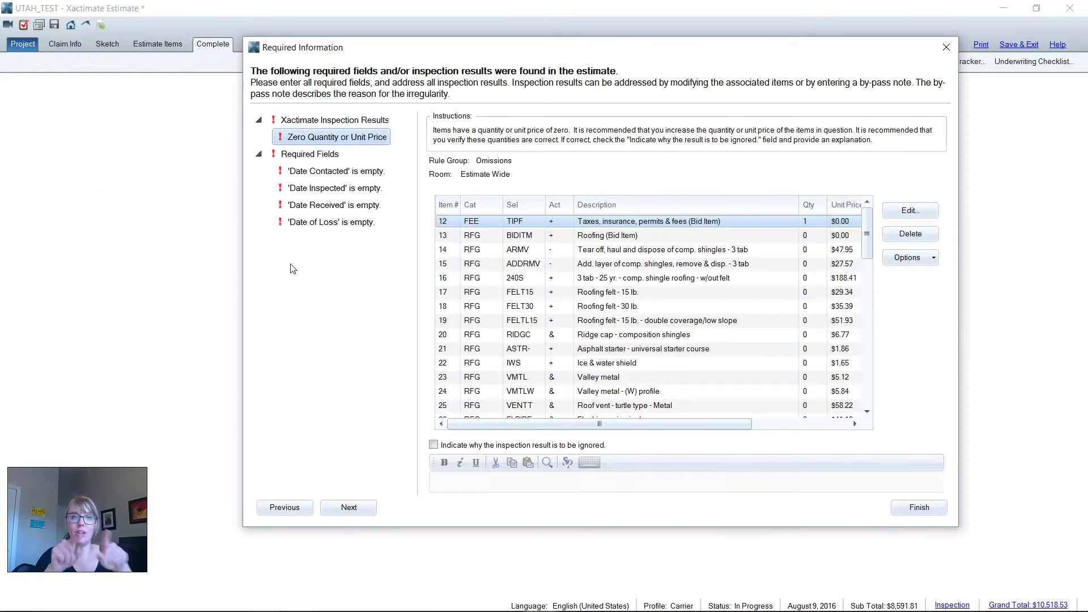
scroll(694, 271, "down", 10)
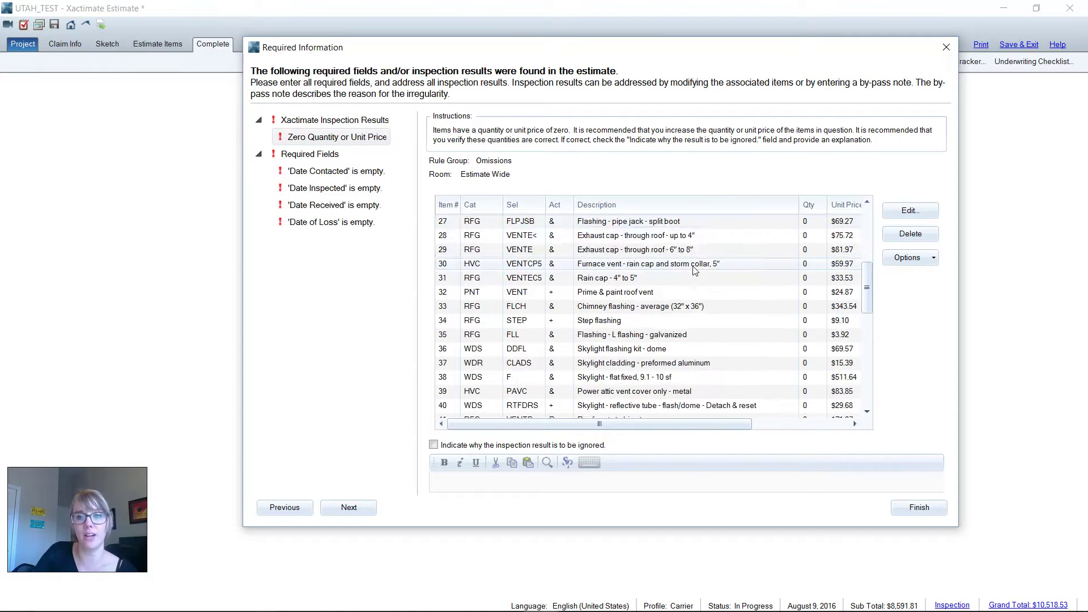
scroll(693, 271, "down", 4)
scroll(688, 275, "up", 13)
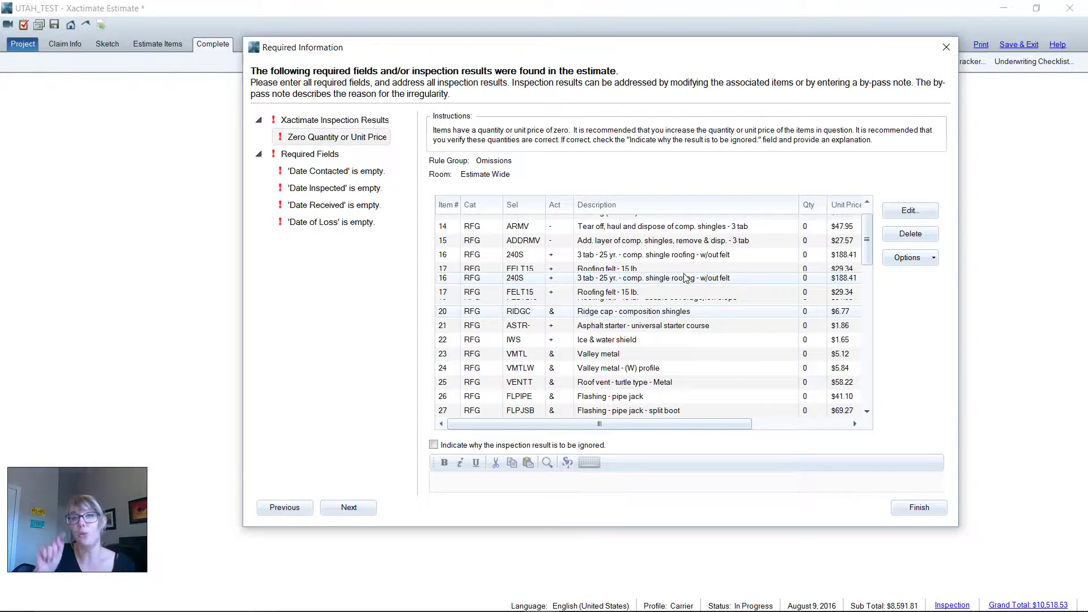
scroll(647, 276, "up", 1)
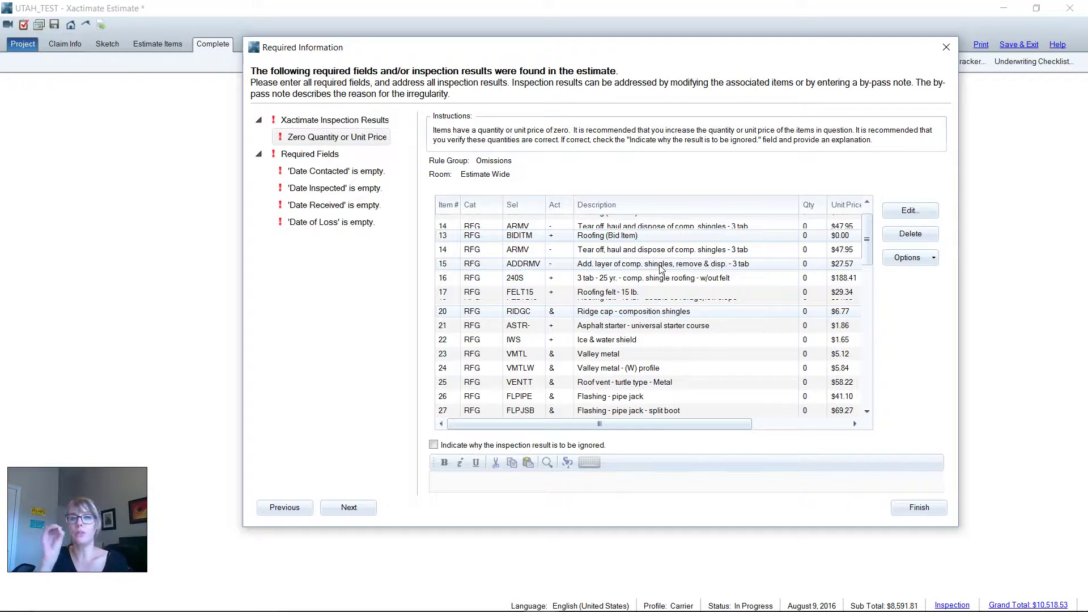
left_click(946, 47)
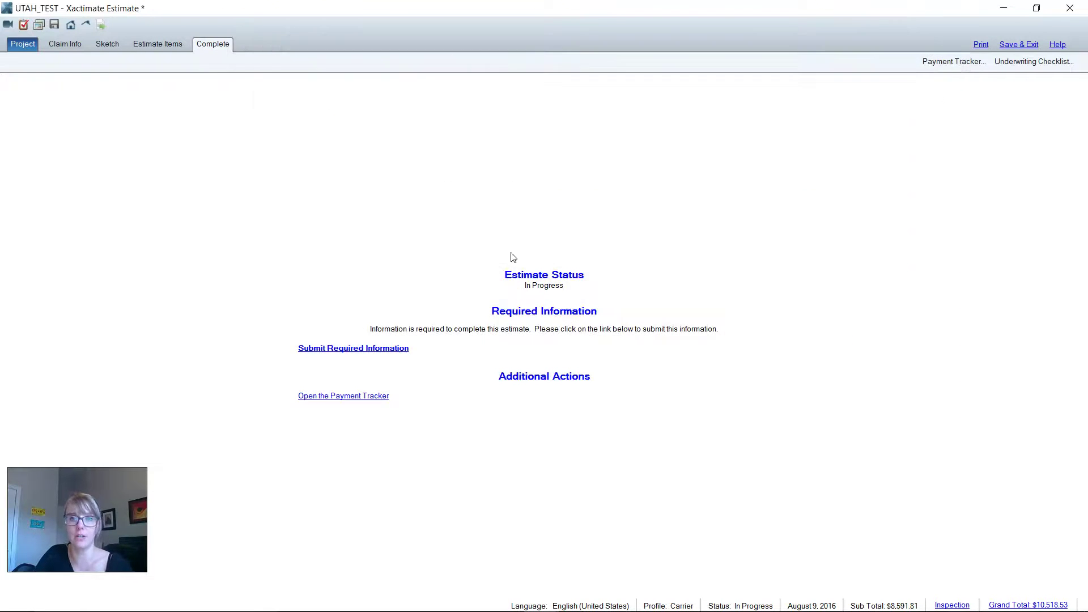
left_click(164, 45)
scroll(572, 481, "down", 9)
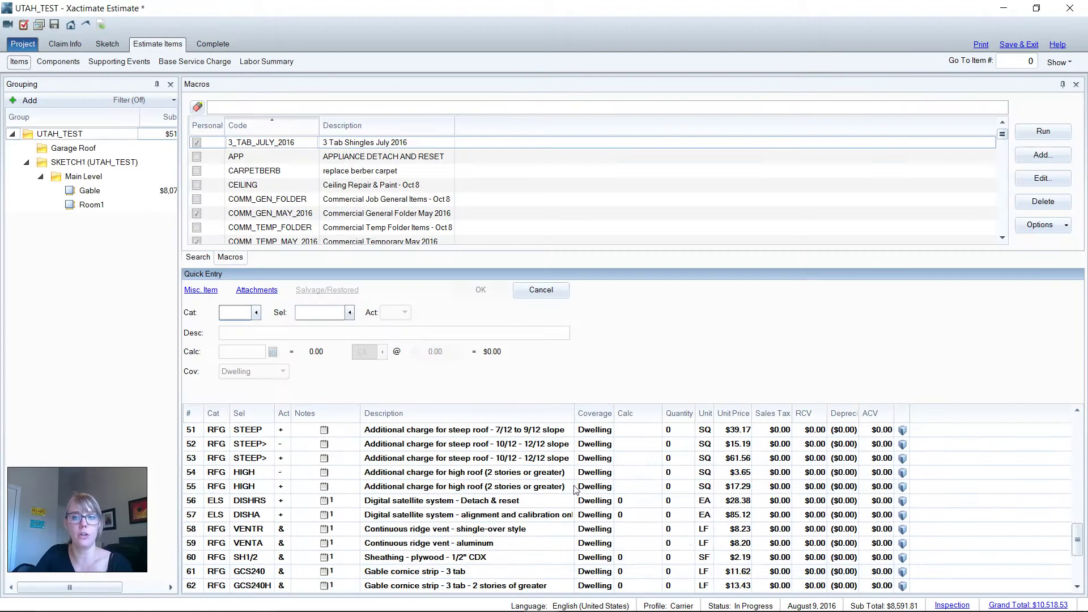
scroll(570, 483, "up", 9)
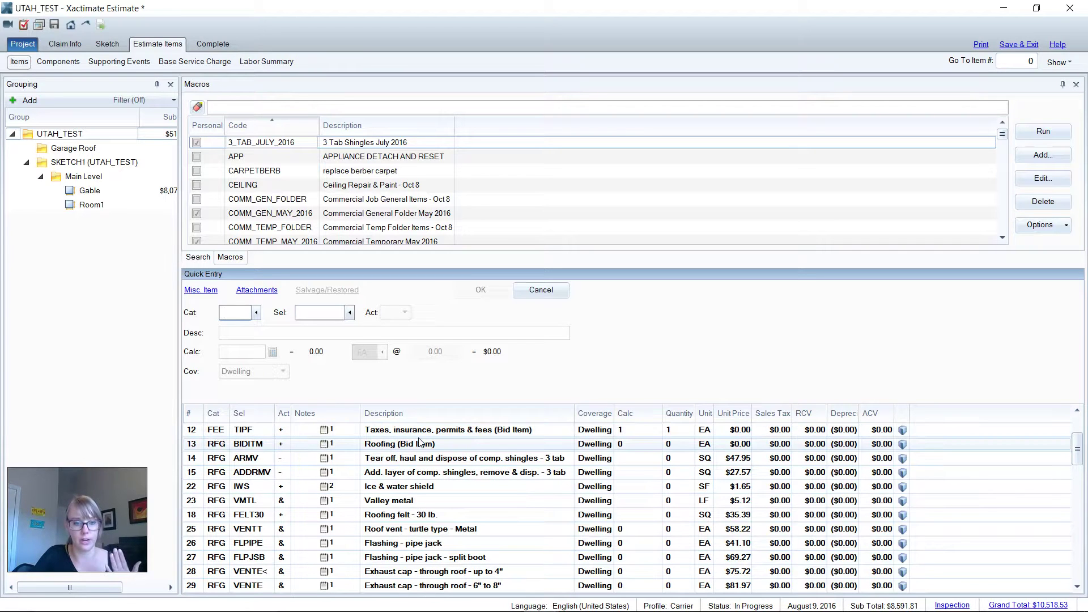
left_click(193, 430)
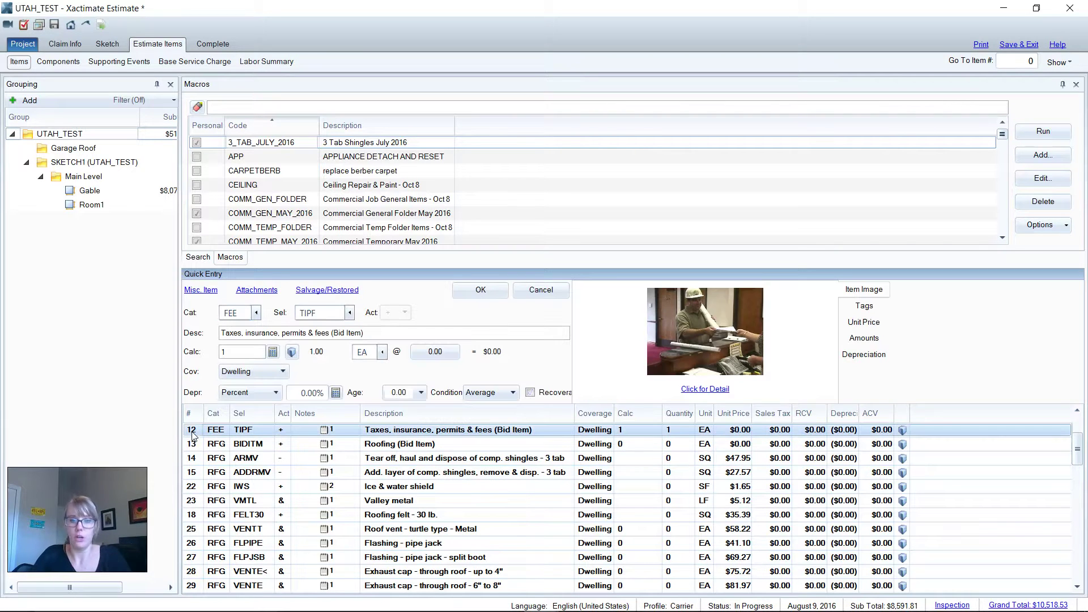
scroll(192, 435, "down", 1)
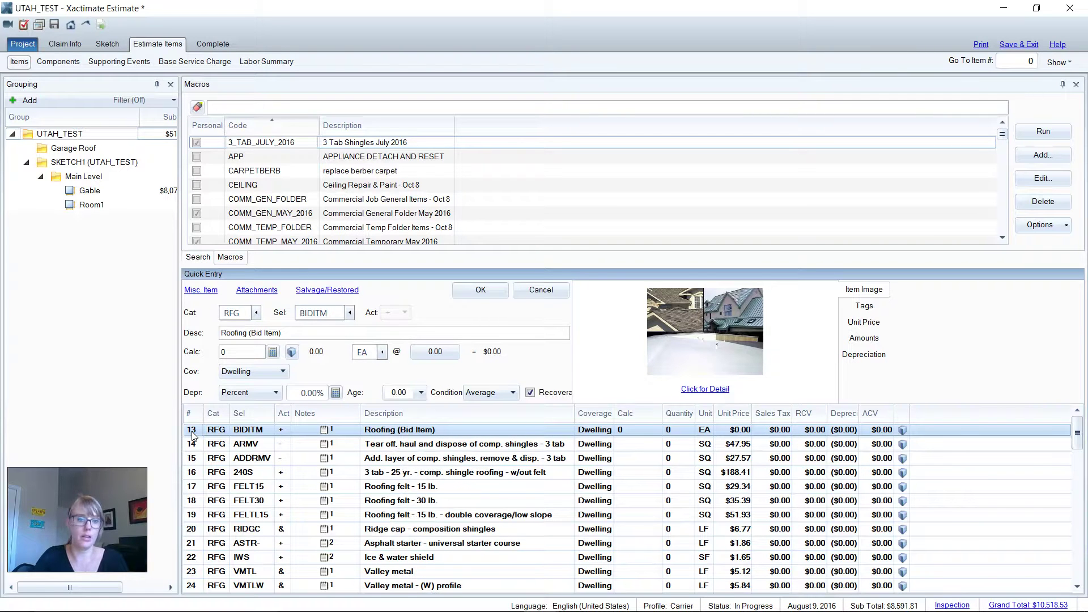
scroll(192, 435, "down", 1)
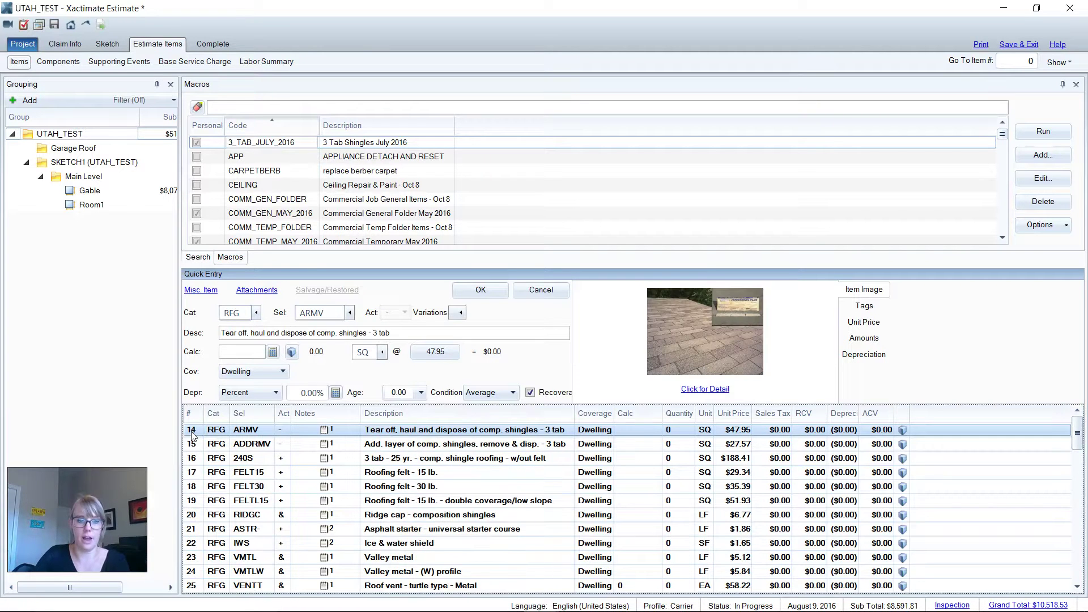
left_click(192, 488)
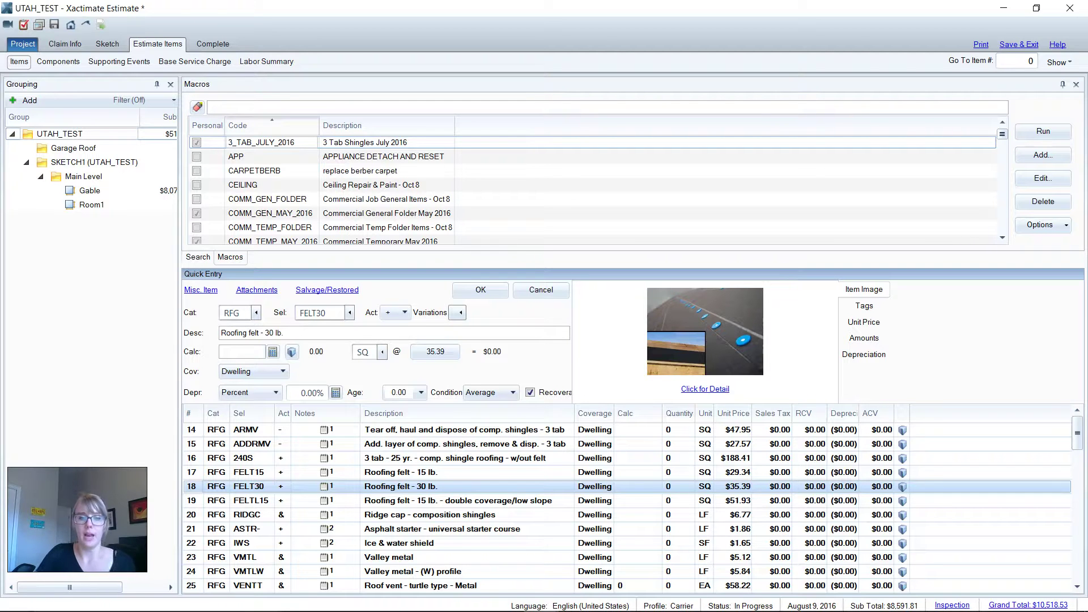
scroll(232, 521, "down", 3)
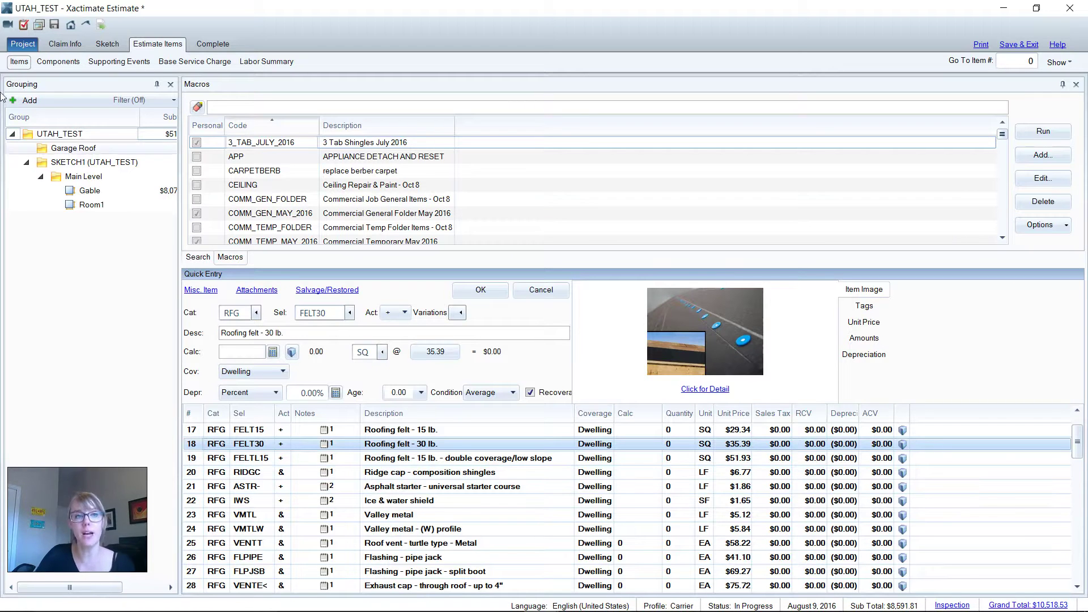
Reopen Required Information from the Complete tab to see the zero-quantity roofing items
left_click(211, 45)
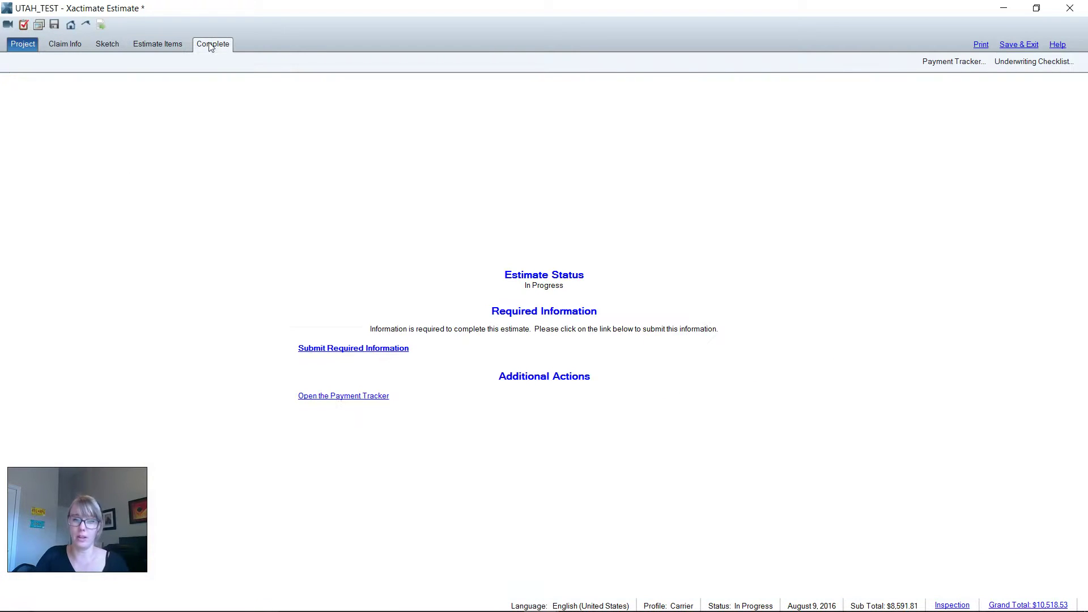
left_click(359, 350)
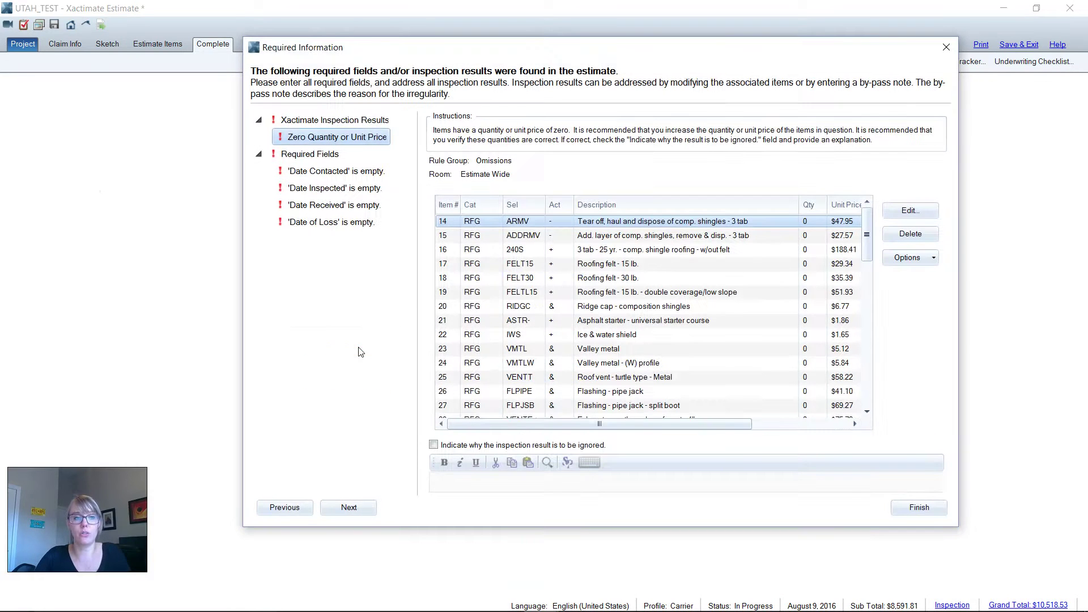